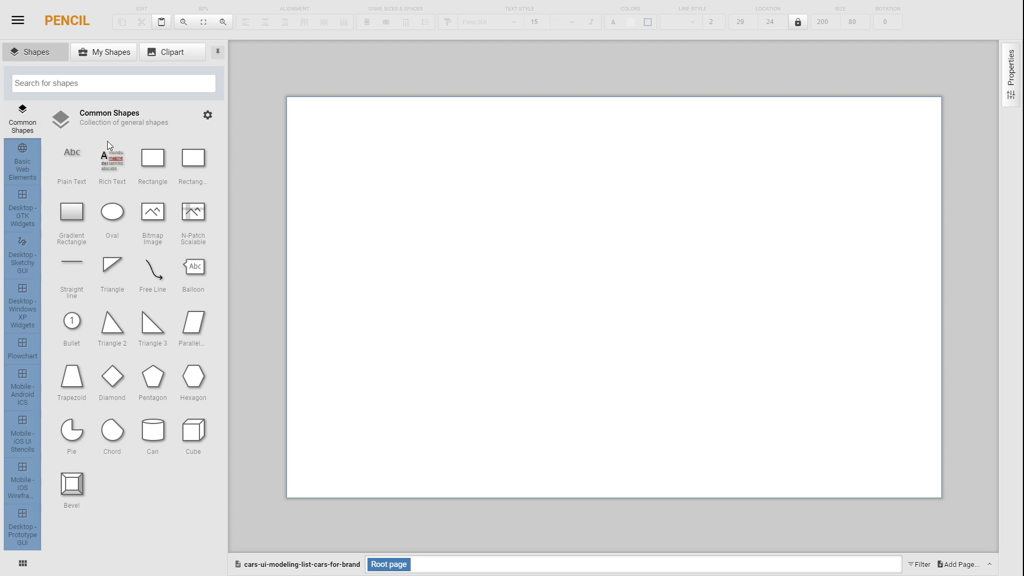
# Step: Draw a page frame rectangle about 1436 × 840 and, inside its upper edge, a header rectangle about 1376 × 95 labelled "Cars"
pyautogui.moveTo(158, 156); pyautogui.dragTo(359, 131)
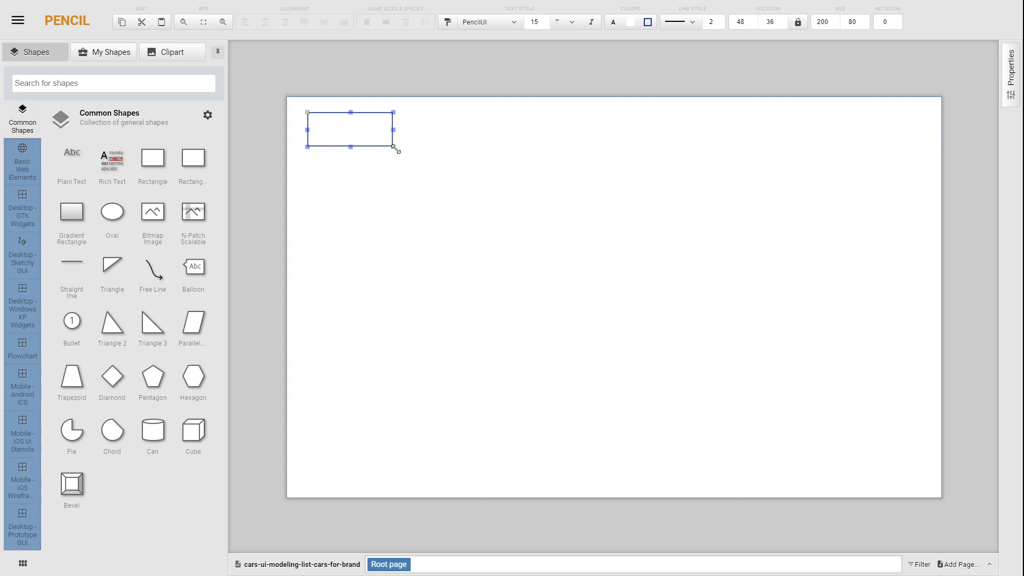
pyautogui.moveTo(395, 150); pyautogui.dragTo(923, 472)
pyautogui.moveTo(153, 167); pyautogui.dragTo(909, 163)
pyautogui.doubleClick(621, 151)
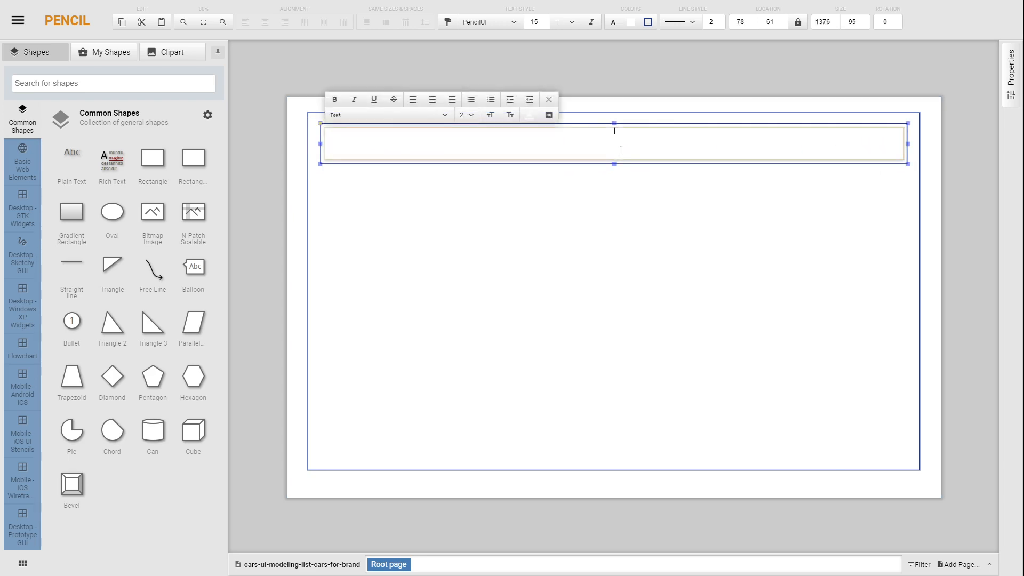
pyautogui.write('Cars')
pyautogui.click(617, 77)
# Step: Set the default font weight of the Common Shapes collection to Medium
pyautogui.click(208, 116)
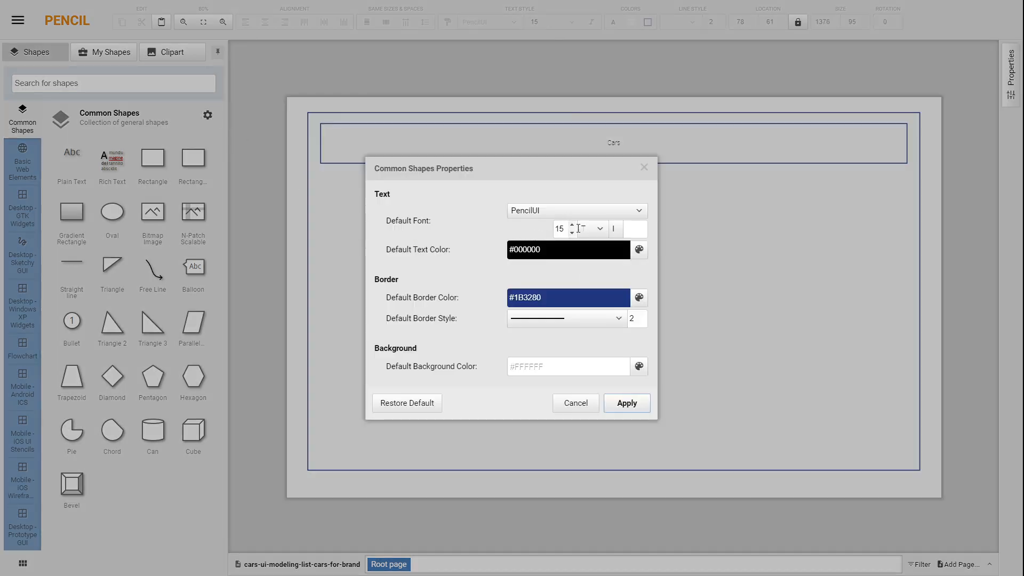
pyautogui.click(592, 229)
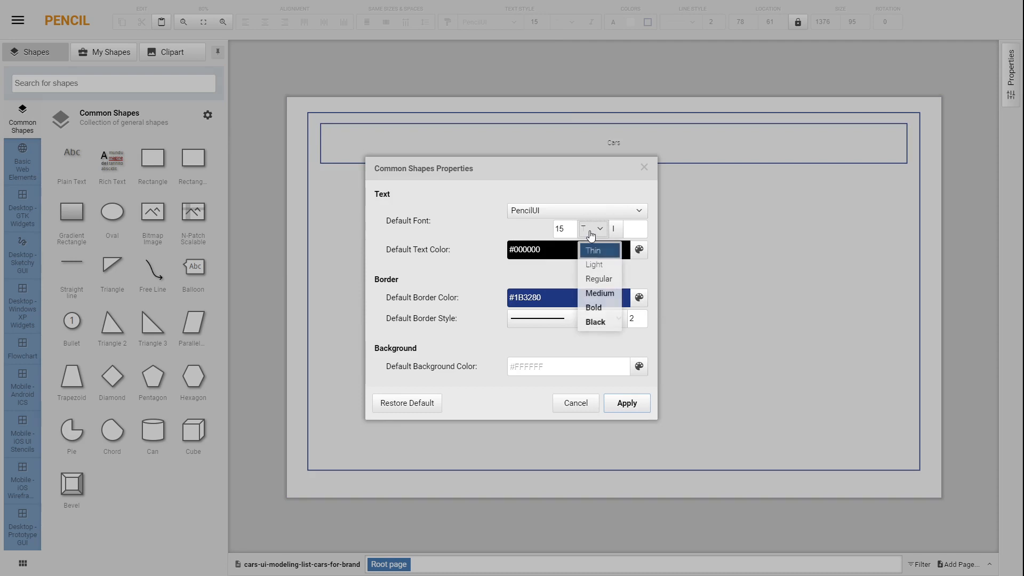
pyautogui.click(599, 293)
pyautogui.click(626, 405)
# Step: Format the "Cars" header text with Medium weight and a font size of 20
pyautogui.click(624, 156)
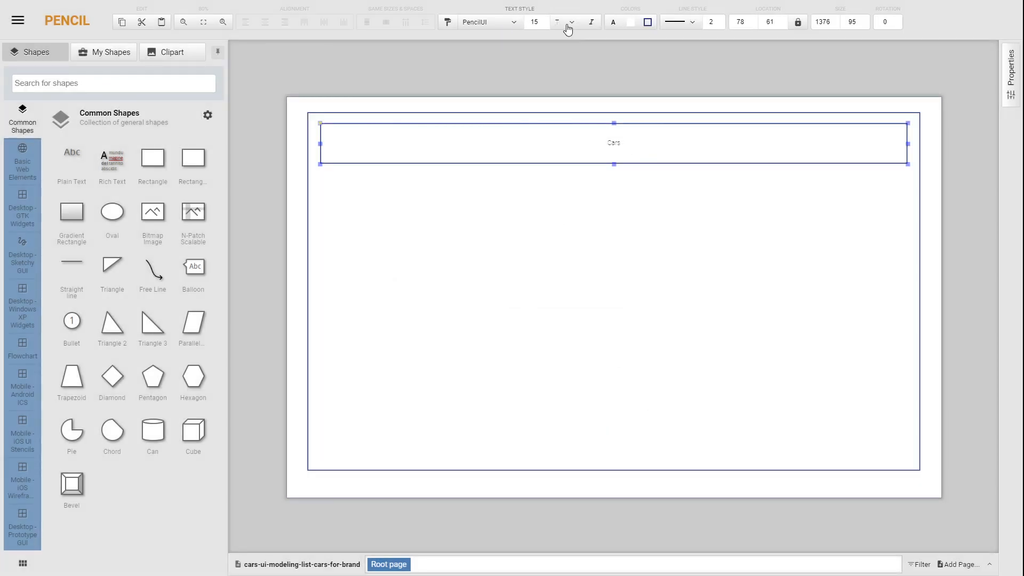
pyautogui.click(568, 30)
pyautogui.click(568, 84)
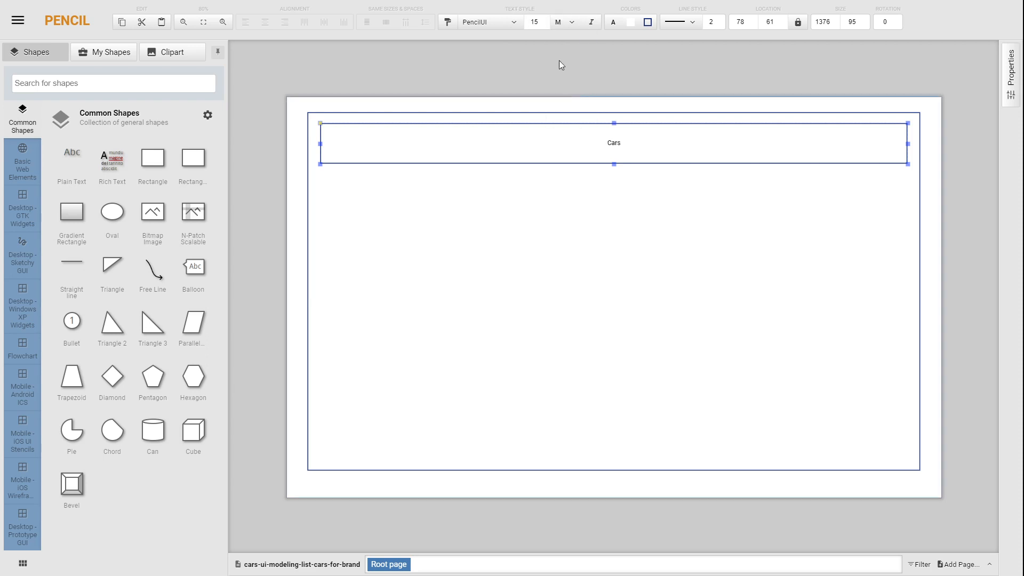
pyautogui.click(545, 19)
pyautogui.click(545, 20)
pyautogui.click(545, 20)
pyautogui.click(545, 19)
pyautogui.click(545, 20)
pyautogui.click(545, 19)
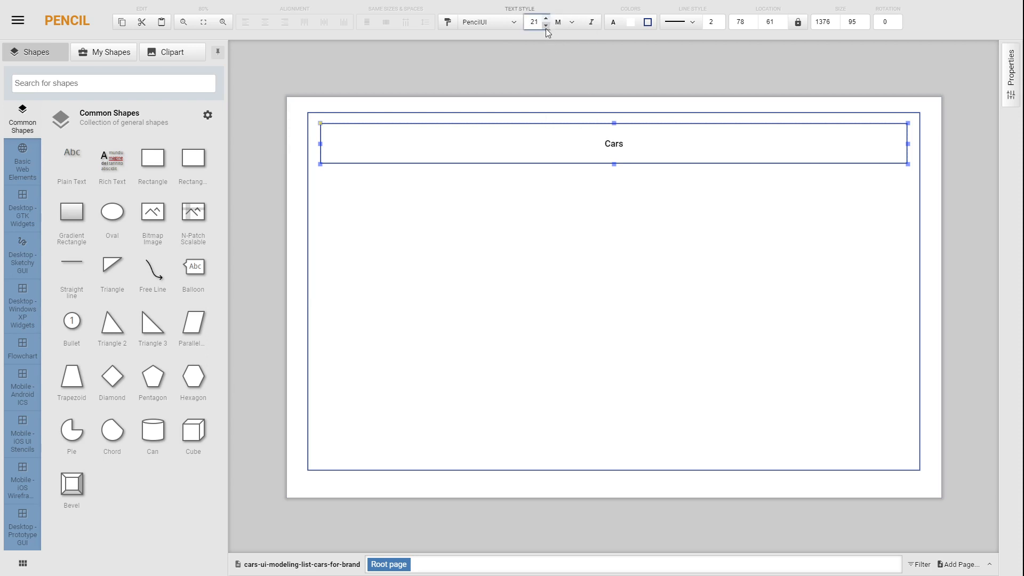
pyautogui.click(546, 26)
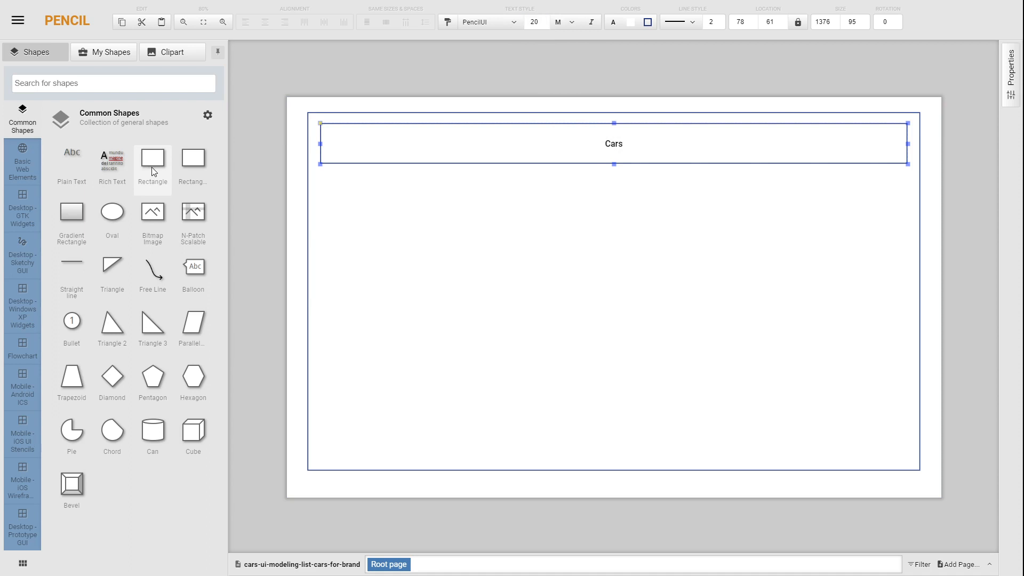
# Step: Add a menu bar rectangle about 1374 × 79 below the header, containing a button about 186 × 51 labelled "Afficher les voitures"
pyautogui.moveTo(152, 170); pyautogui.dragTo(908, 209)
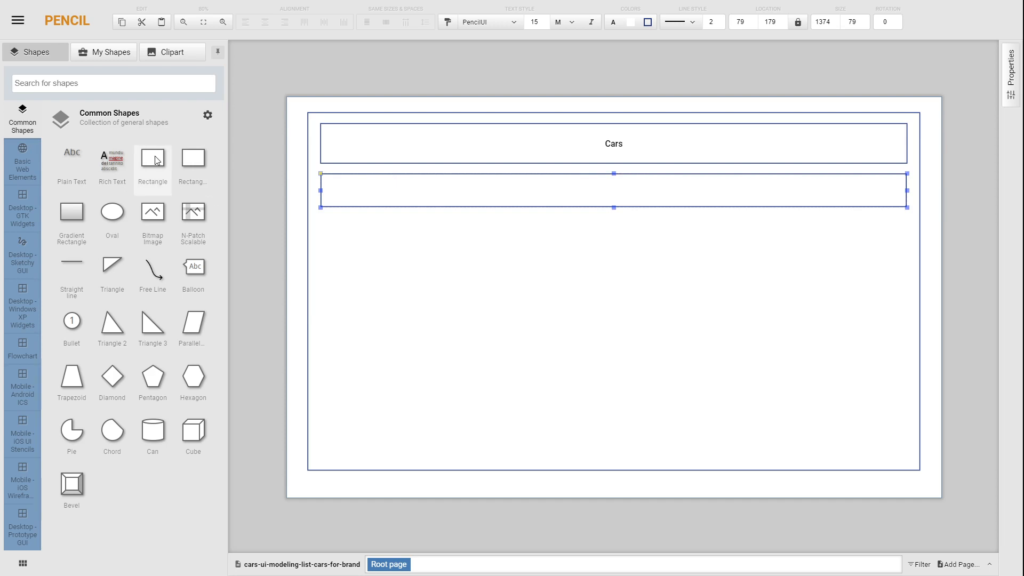
pyautogui.moveTo(155, 159); pyautogui.dragTo(389, 194)
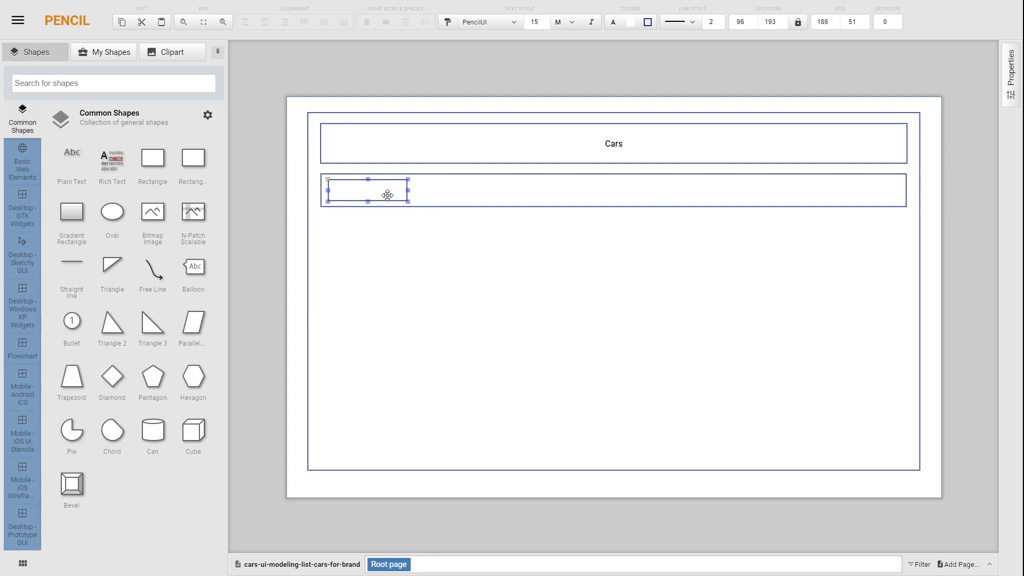
pyautogui.doubleClick(378, 191)
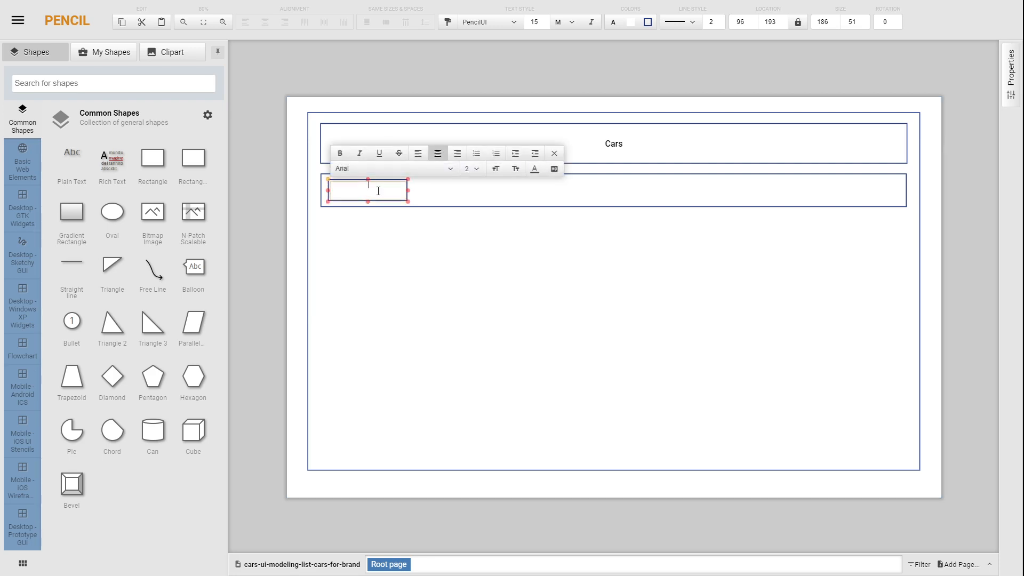
pyautogui.write('Listen')
pyautogui.press('BackSpace')
pyautogui.press('BackSpace')
pyautogui.press('BackSpace')
pyautogui.press('BackSpace')
pyautogui.press('BackSpace')
pyautogui.write('Affid')
pyautogui.write('her les voitures')
pyautogui.click(423, 217)
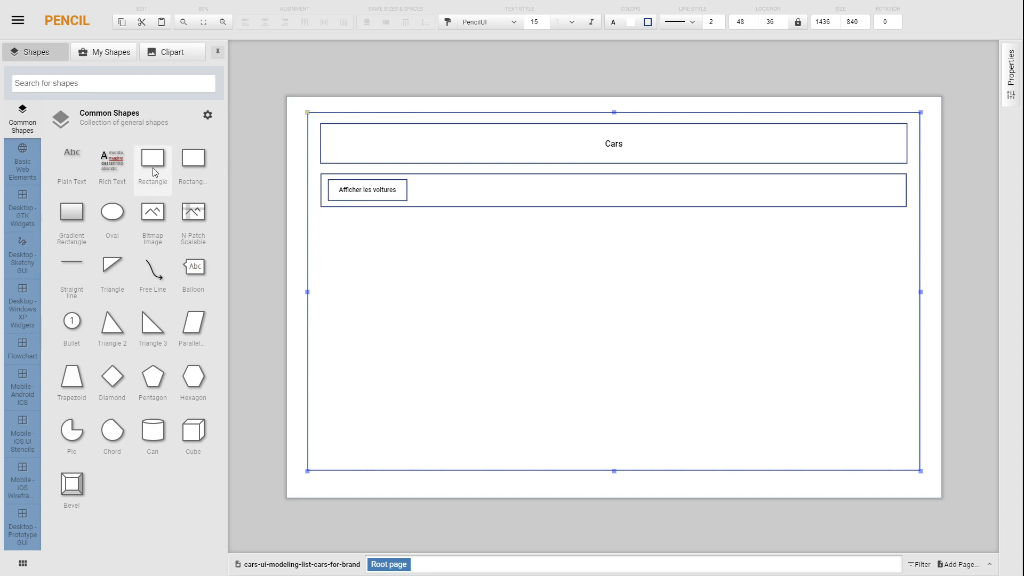
# Step: Copy the "Afficher les voitures" button, place the copy beside it in the menu bar and relabel it "Login"
pyautogui.moveTo(159, 169); pyautogui.dragTo(480, 199)
pyautogui.press('Delete')
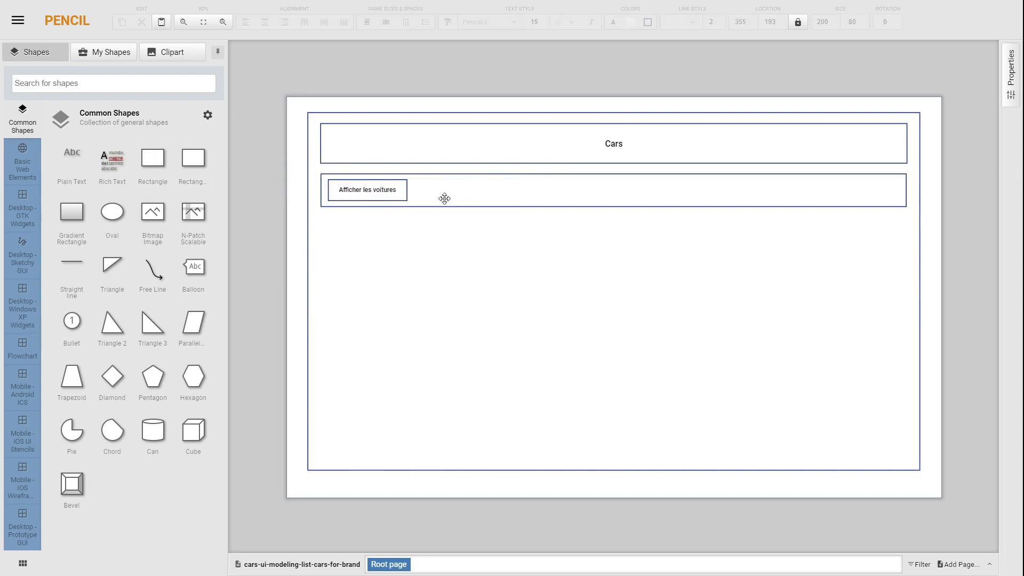
pyautogui.click(392, 197)
pyautogui.hotkey('ctrl', 'c')
pyautogui.hotkey('ctrl', 'v')
pyautogui.moveTo(392, 197); pyautogui.dragTo(484, 188)
pyautogui.doubleClick(470, 193)
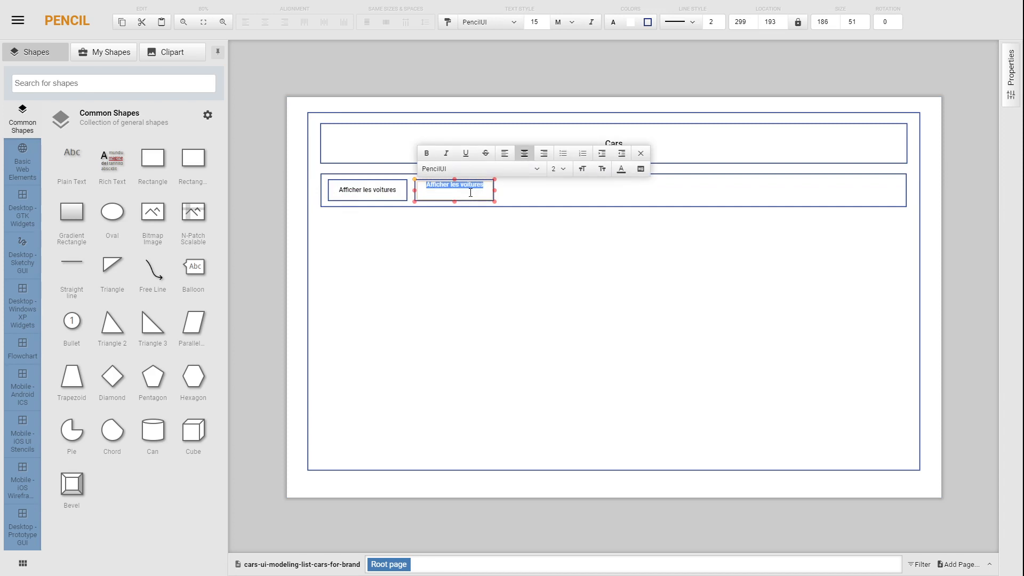
pyautogui.press('BackSpace')
pyautogui.write('Login')
pyautogui.click(471, 204)
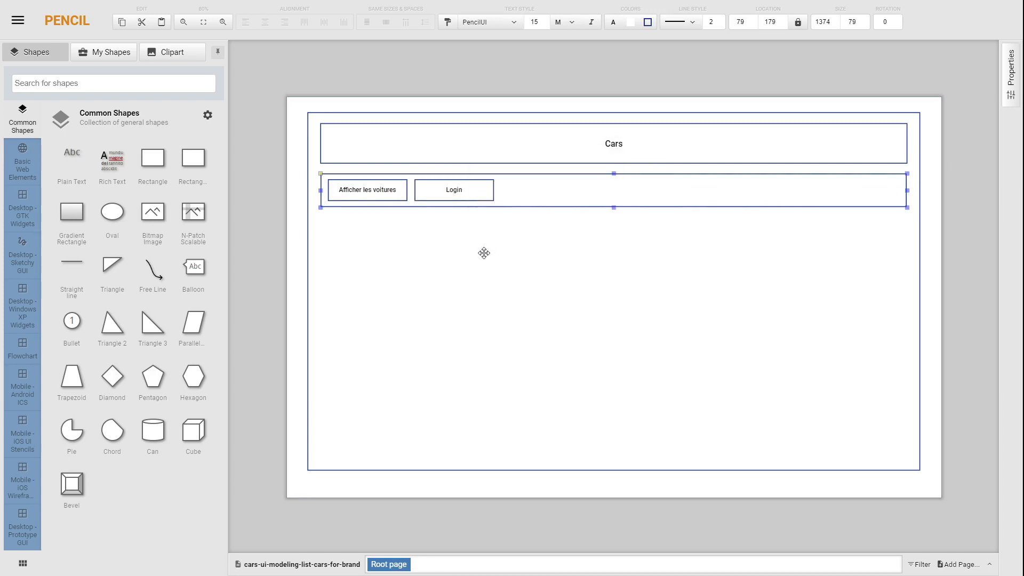
# Step: Duplicate the "Login" button, place the copy beside it in the menu bar and relabel it "Enregistrer"
pyautogui.click(481, 201)
pyautogui.hotkey('ctrl', 'd')
pyautogui.moveTo(480, 198); pyautogui.dragTo(546, 190)
pyautogui.doubleClick(546, 189)
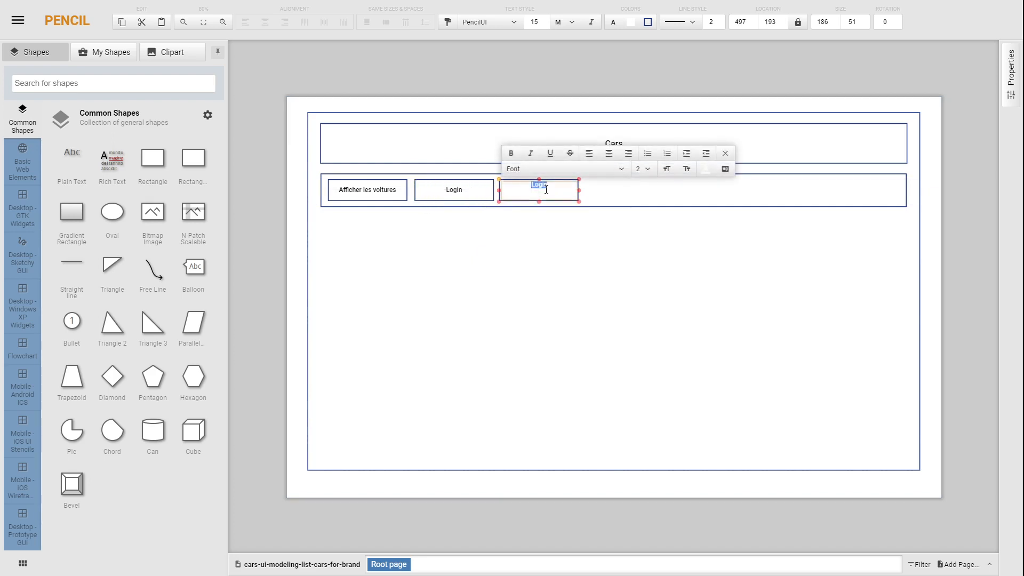
pyautogui.write('Enregistrer')
pyautogui.click(381, 214)
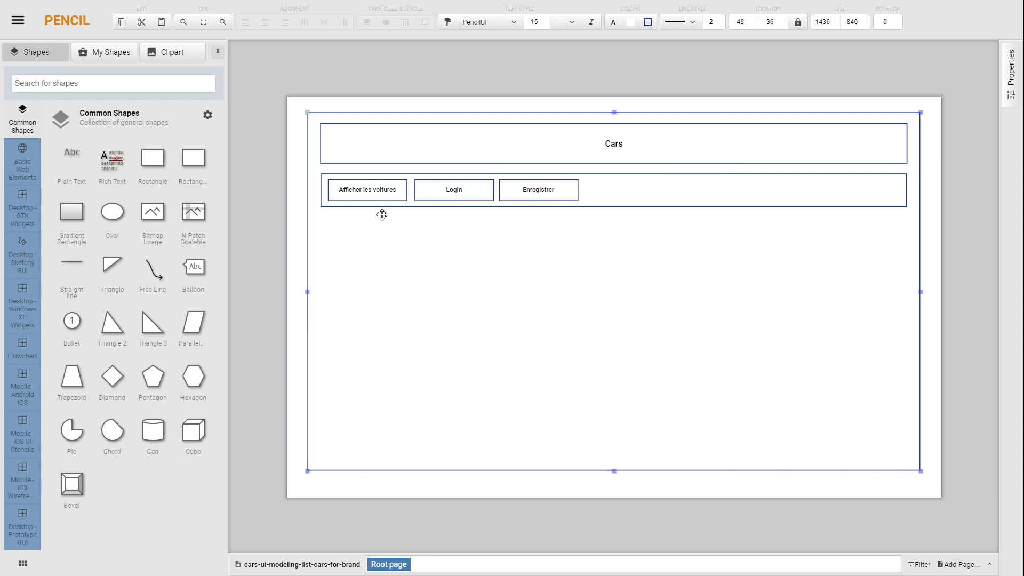
# Step: Fill the "Afficher les voitures" button with light grey to mark it as the active menu item
pyautogui.click(373, 186)
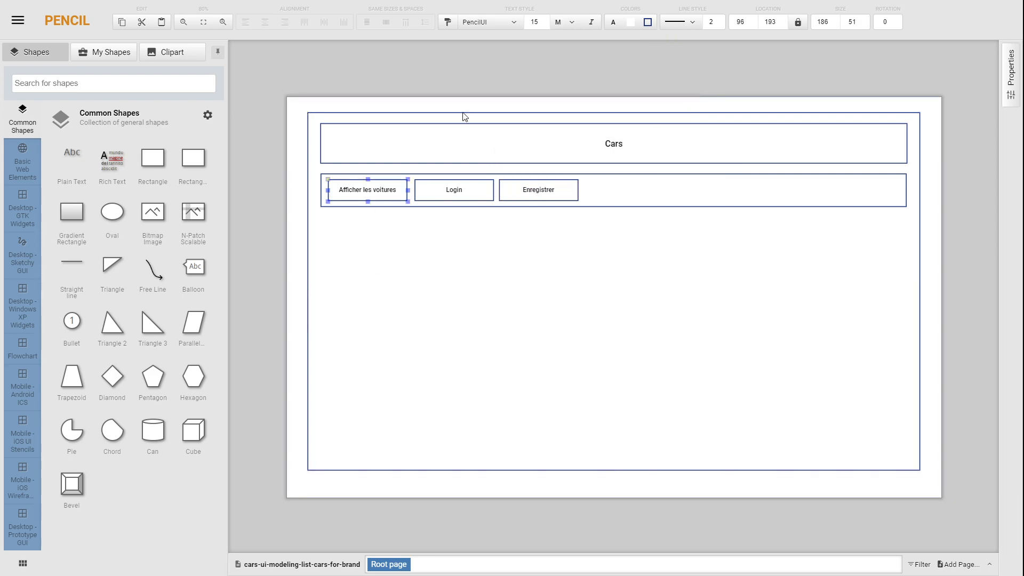
pyautogui.rightClick(386, 193)
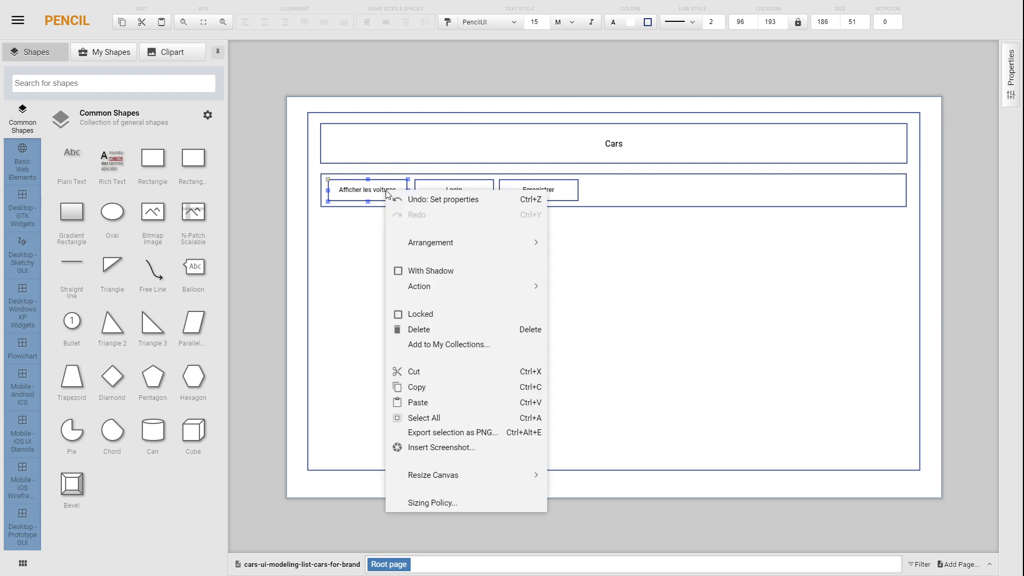
pyautogui.moveTo(451, 284)
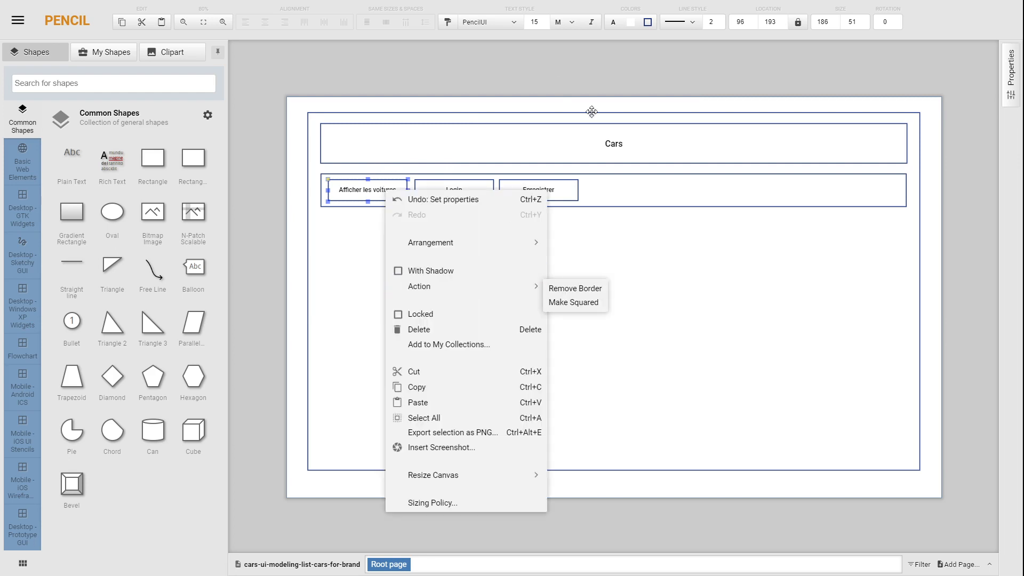
pyautogui.click(786, 33)
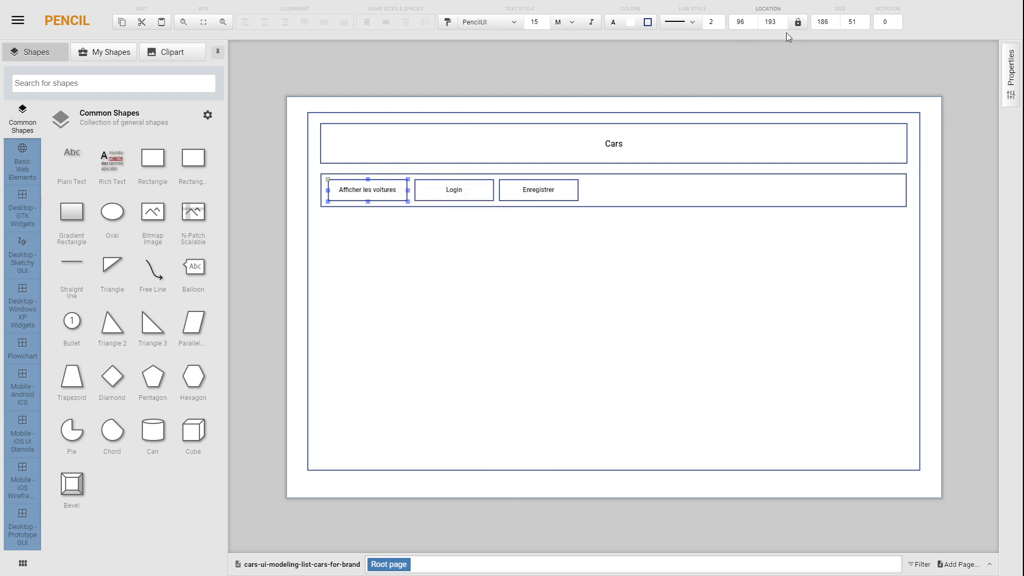
pyautogui.click(630, 24)
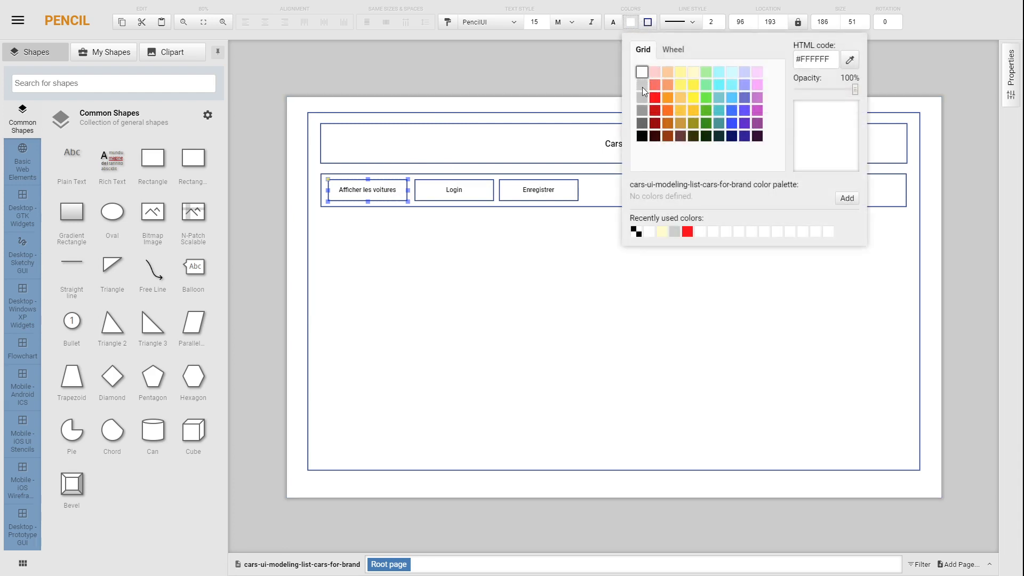
pyautogui.click(642, 88)
pyautogui.click(233, 175)
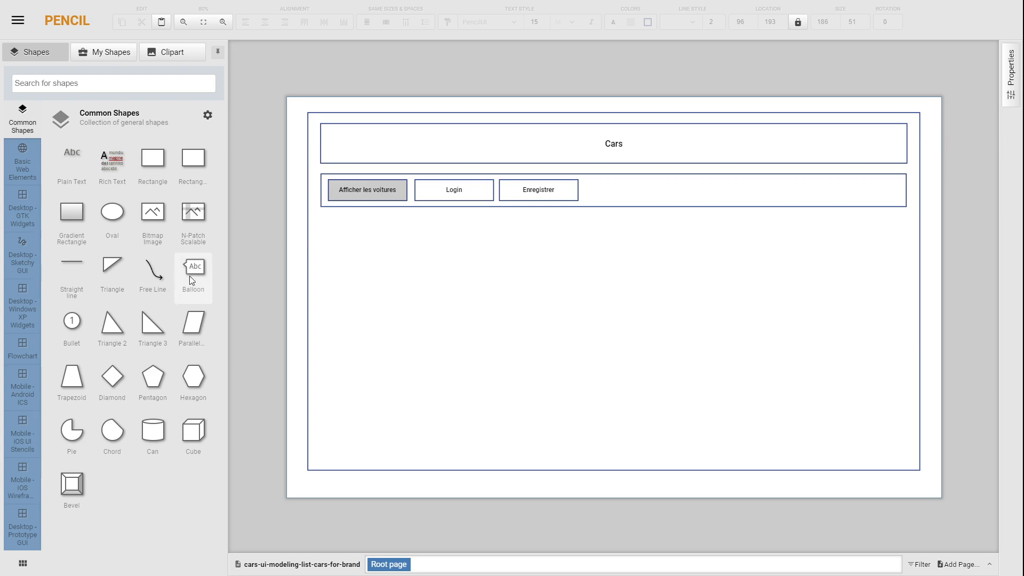
# Step: Add a Balloon annotation over the right end of the menu bar with the text "MenuComponent"
pyautogui.moveTo(189, 277)
pyautogui.mouseDown()
pyautogui.moveTo(833, 229)
pyautogui.moveTo(910, 196)
pyautogui.mouseUp()
pyautogui.click(908, 193)
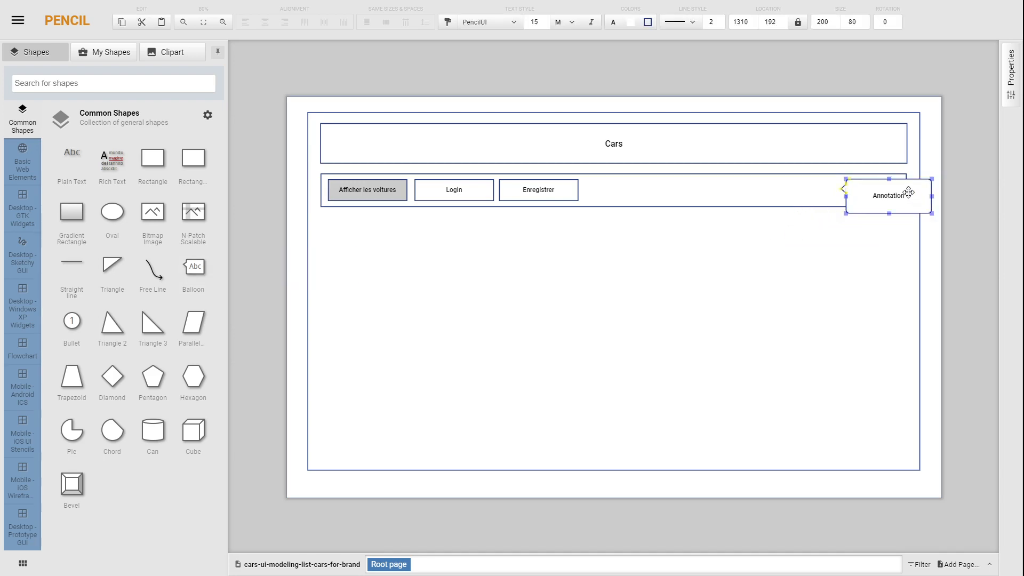
pyautogui.doubleClick(898, 198)
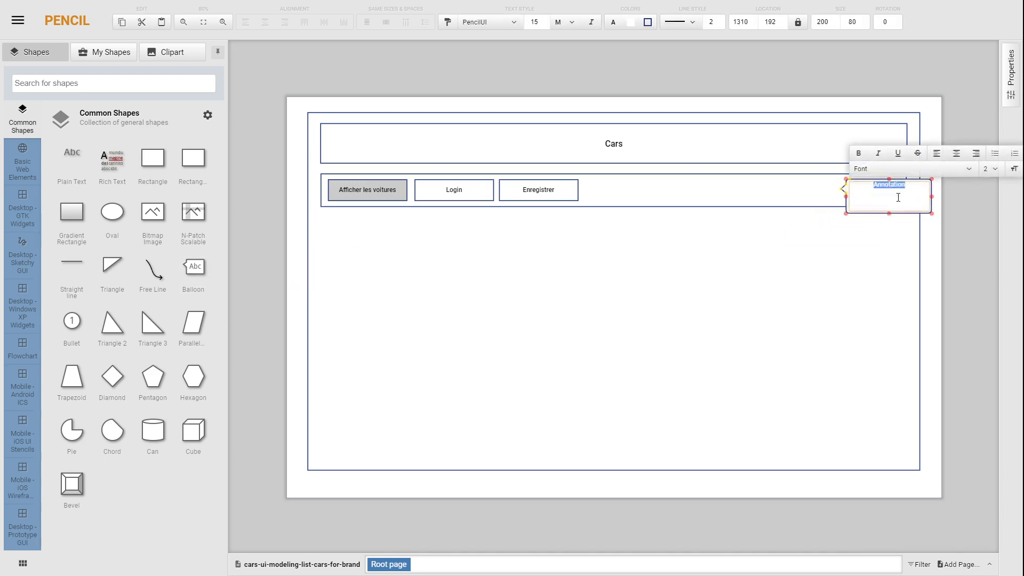
pyautogui.write('MenuComponent')
pyautogui.click(864, 248)
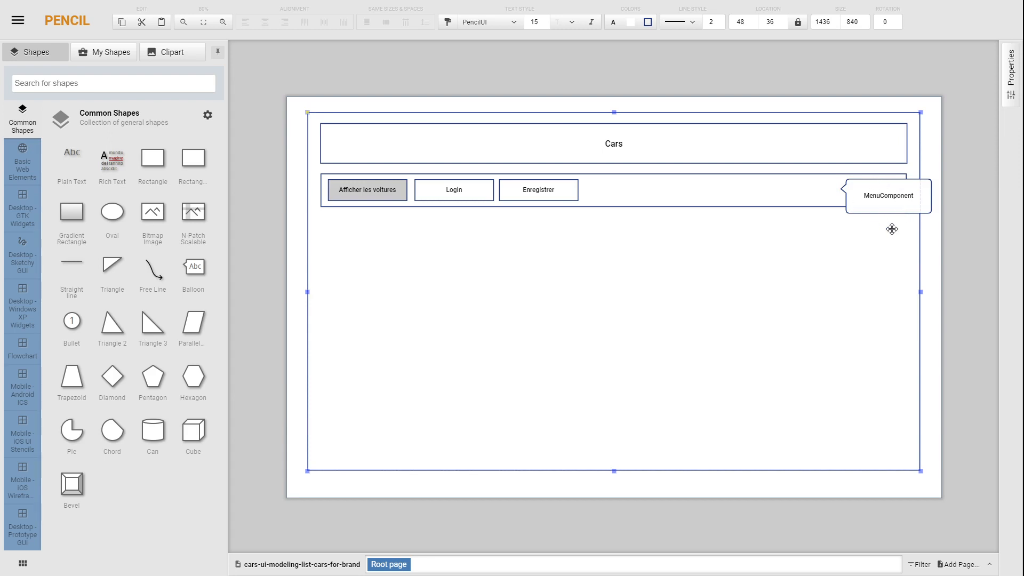
# Step: Fill the "MenuComponent" balloon with pale yellow
pyautogui.click(895, 196)
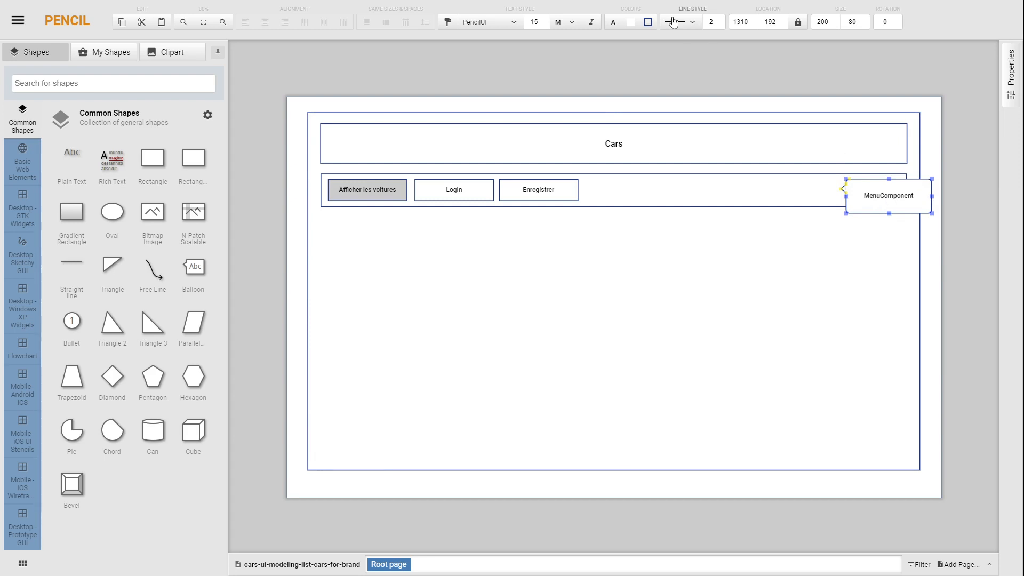
pyautogui.click(630, 21)
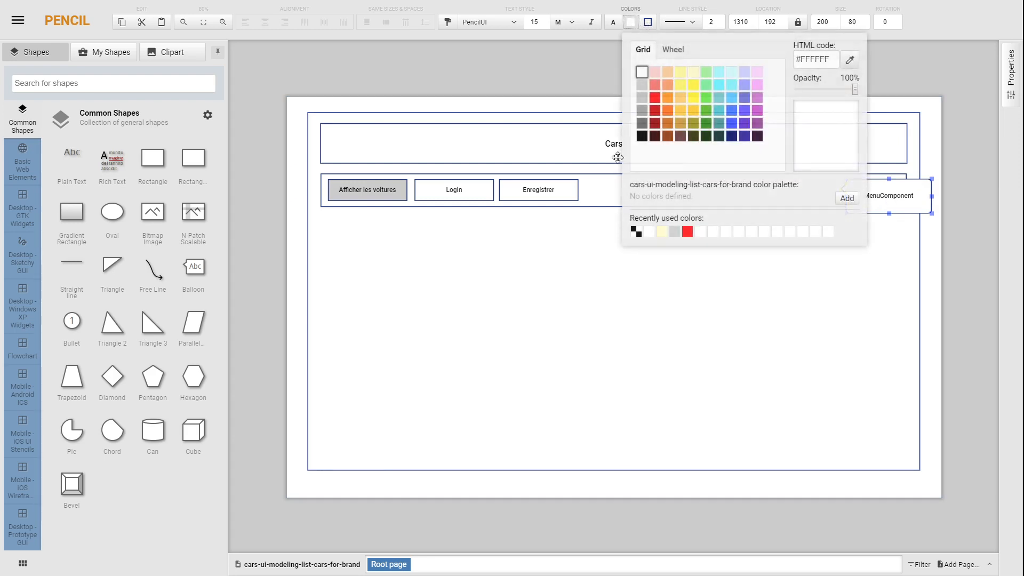
pyautogui.click(696, 70)
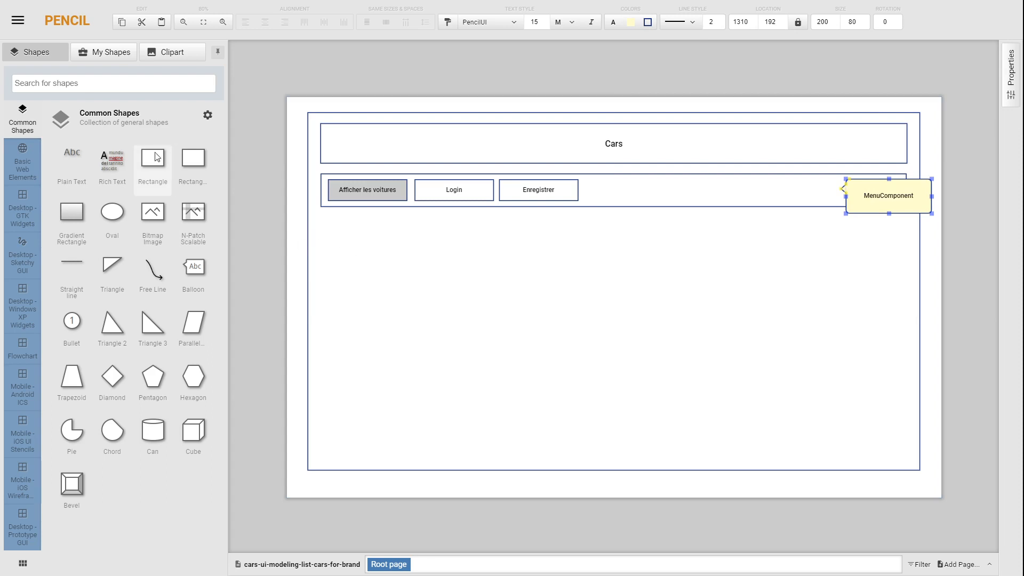
# Step: Add a content rectangle about 1370 × 561 below the menu bar, filling the rest of the frame, and give it a dark red border
pyautogui.moveTo(157, 156); pyautogui.dragTo(906, 459)
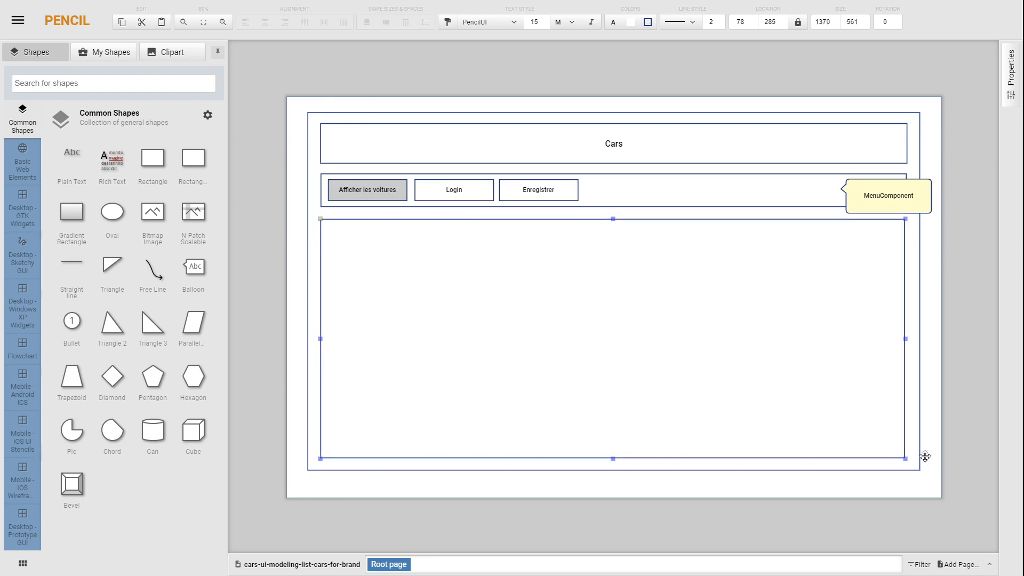
pyautogui.click(953, 459)
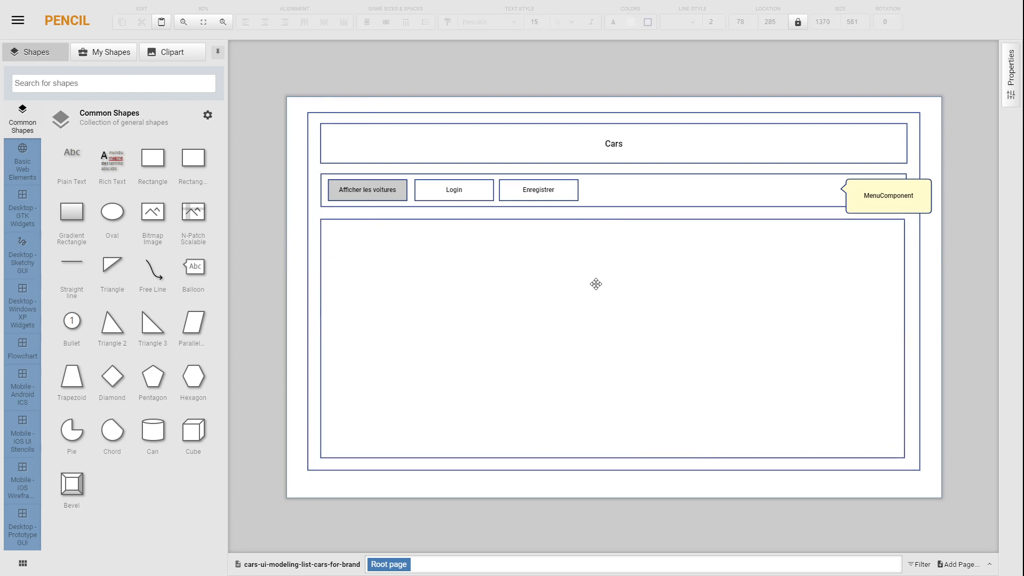
pyautogui.click(653, 289)
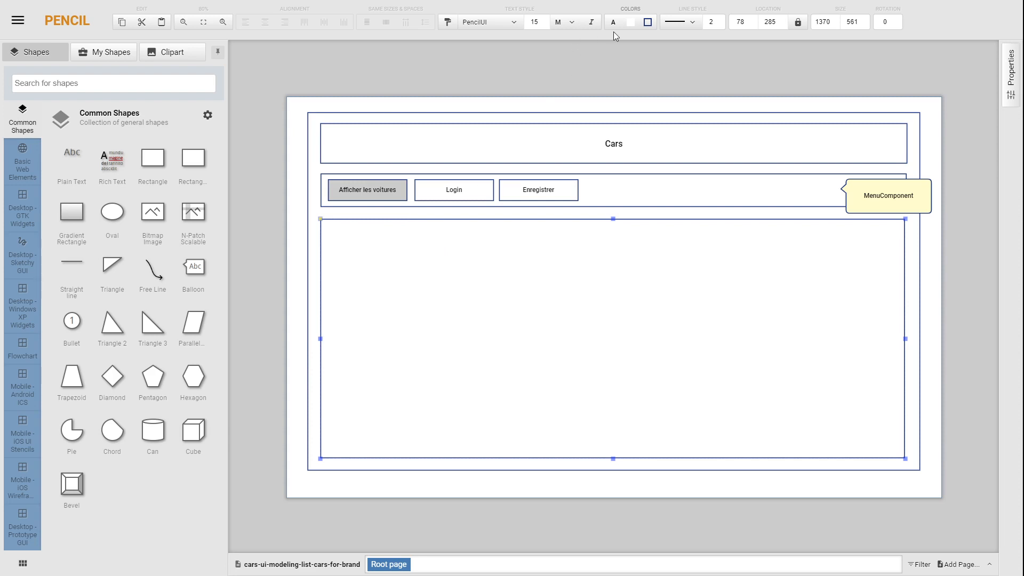
pyautogui.click(650, 27)
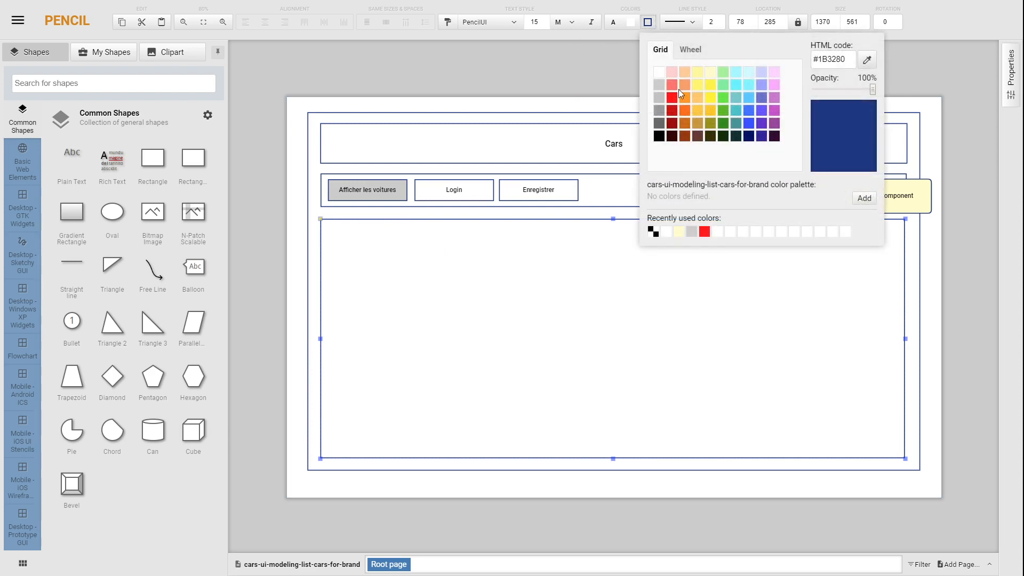
pyautogui.click(674, 72)
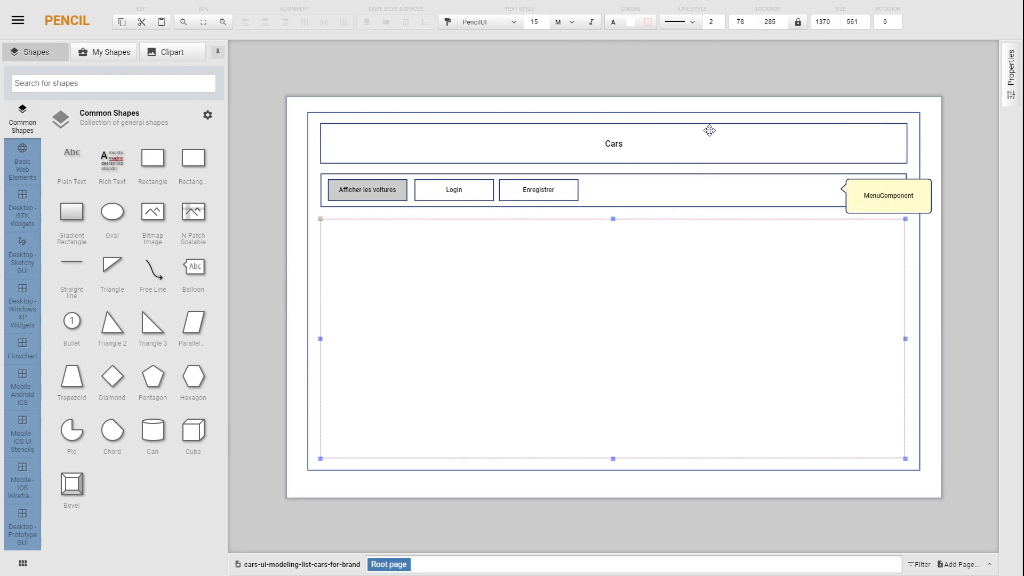
pyautogui.click(647, 22)
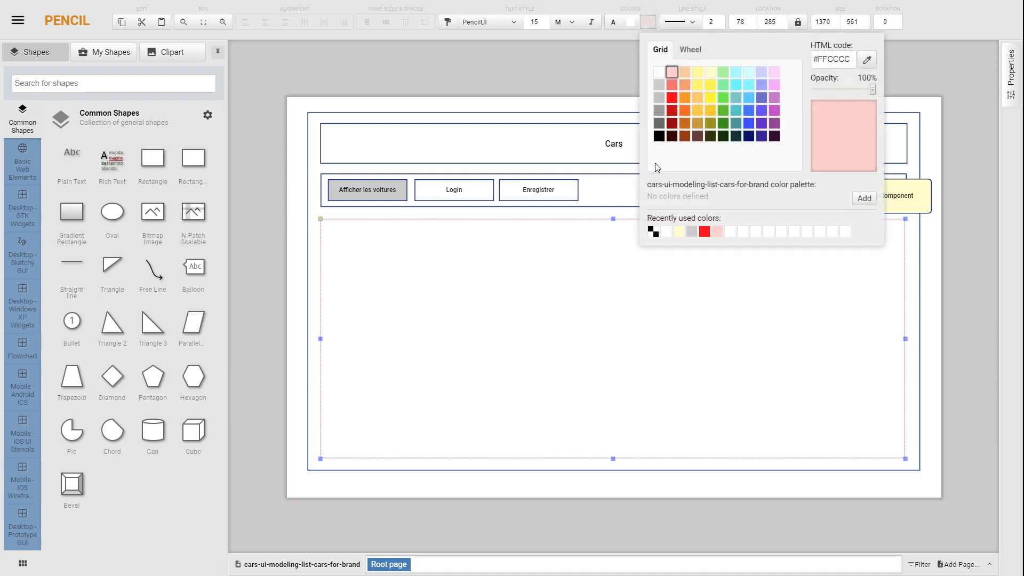
pyautogui.click(671, 111)
pyautogui.click(952, 357)
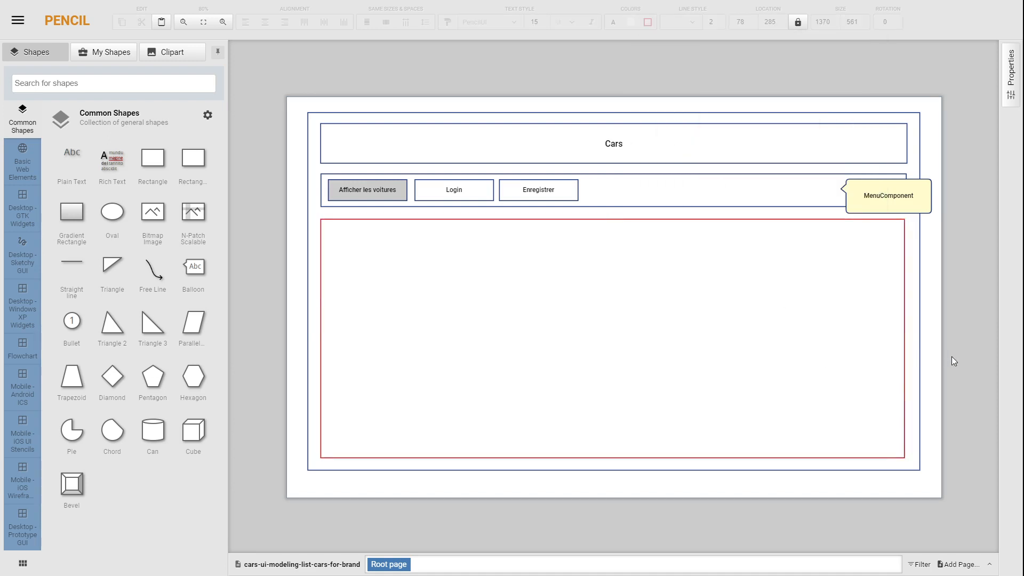
# Step: Add a brand bar rectangle about 1325 × 78 inside the red content area and a 109 × 48 button labelled "Kia" at its left end
pyautogui.moveTo(154, 162); pyautogui.dragTo(895, 262)
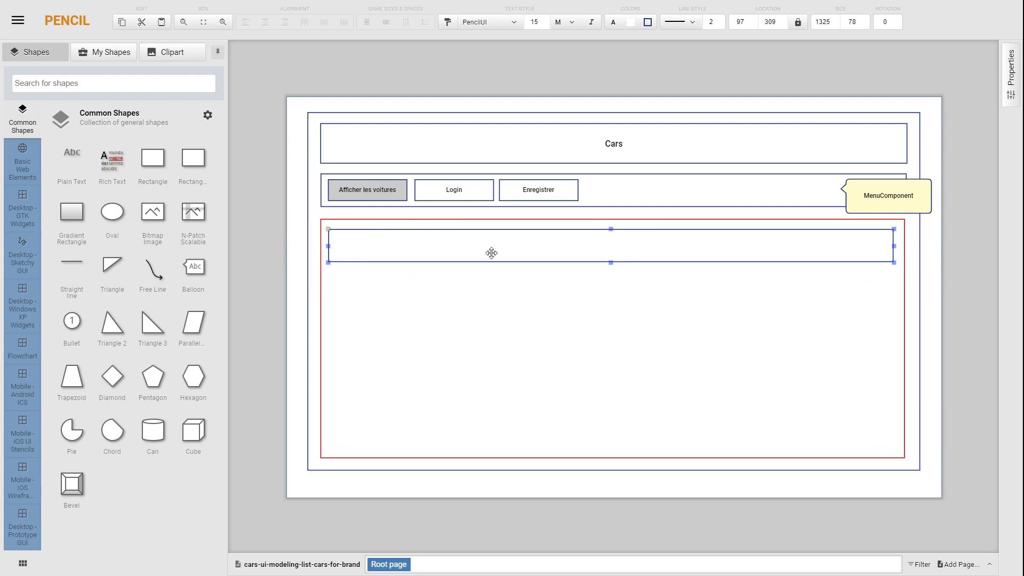
pyautogui.moveTo(153, 160); pyautogui.dragTo(383, 255)
pyautogui.doubleClick(365, 246)
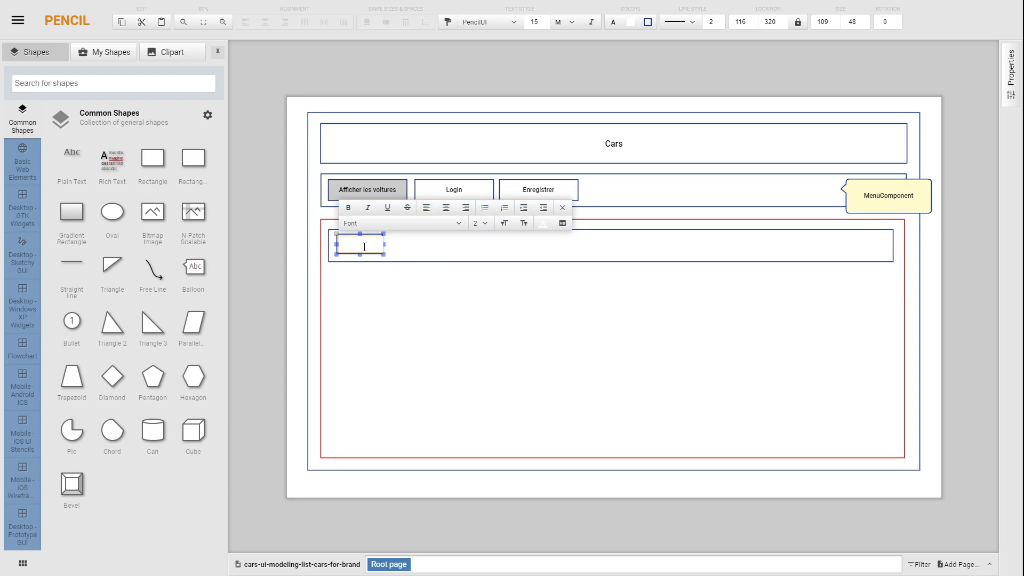
pyautogui.click(259, 271)
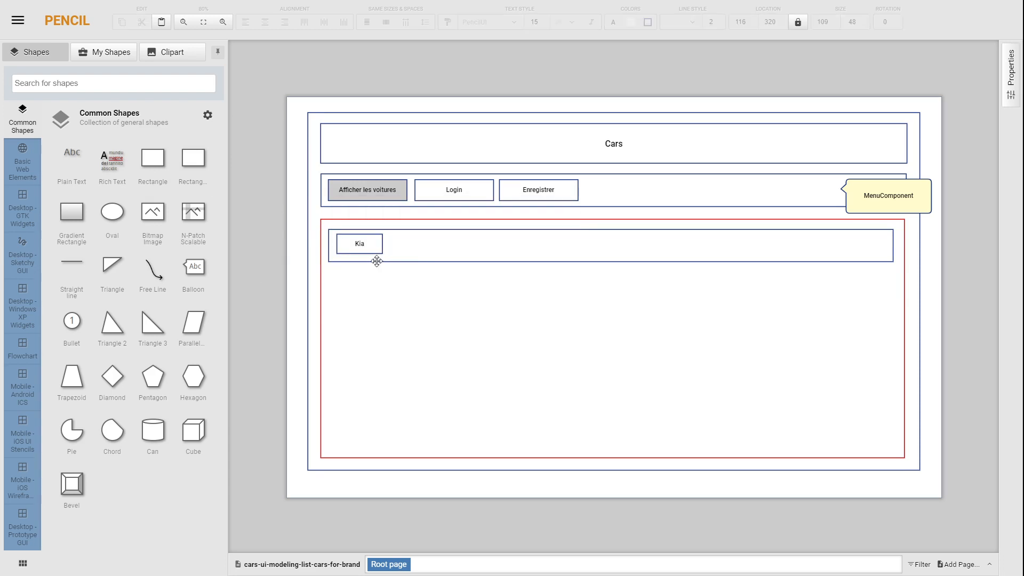
# Step: Duplicate the "Kia" button, place the copy just to its right and change its label to "Volks"
pyautogui.click(374, 245)
pyautogui.moveTo(374, 245); pyautogui.dragTo(426, 248)
pyautogui.doubleClick(415, 245)
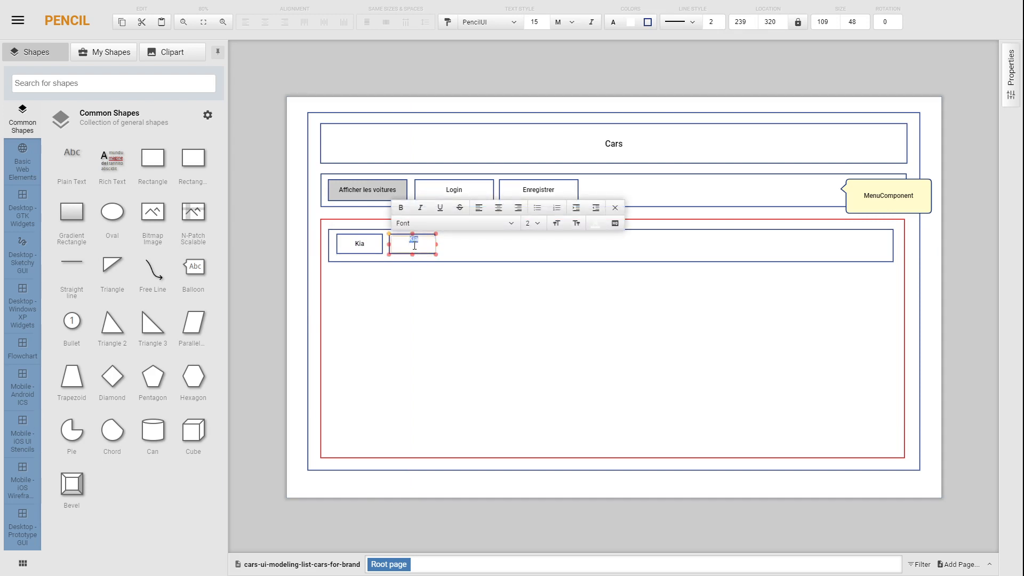
pyautogui.write('Volks')
pyautogui.click(231, 219)
# Step: Fill the "Kia" button with grey to mark it as the active brand
pyautogui.click(345, 252)
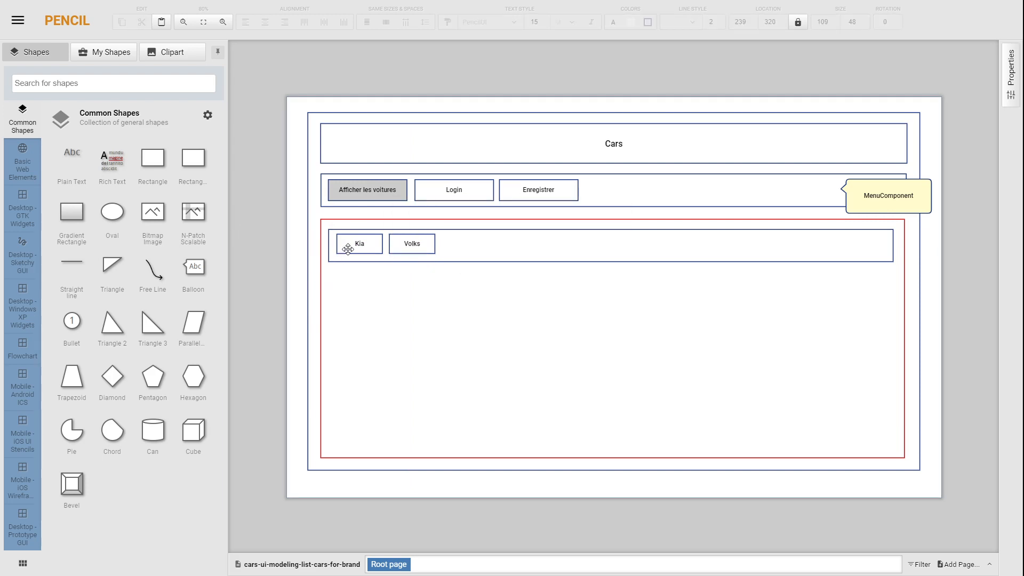
pyautogui.click(630, 24)
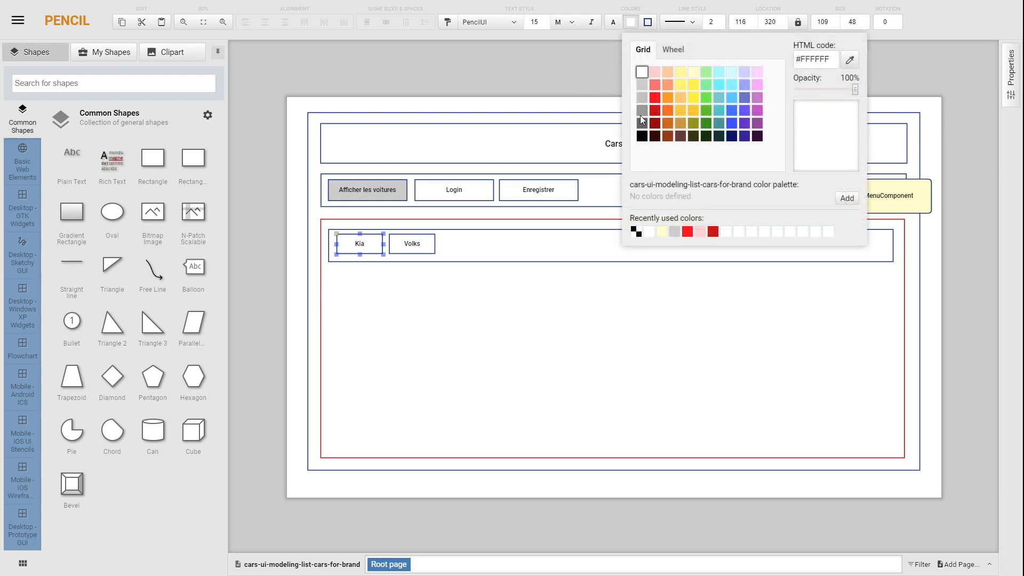
pyautogui.click(642, 98)
pyautogui.click(267, 258)
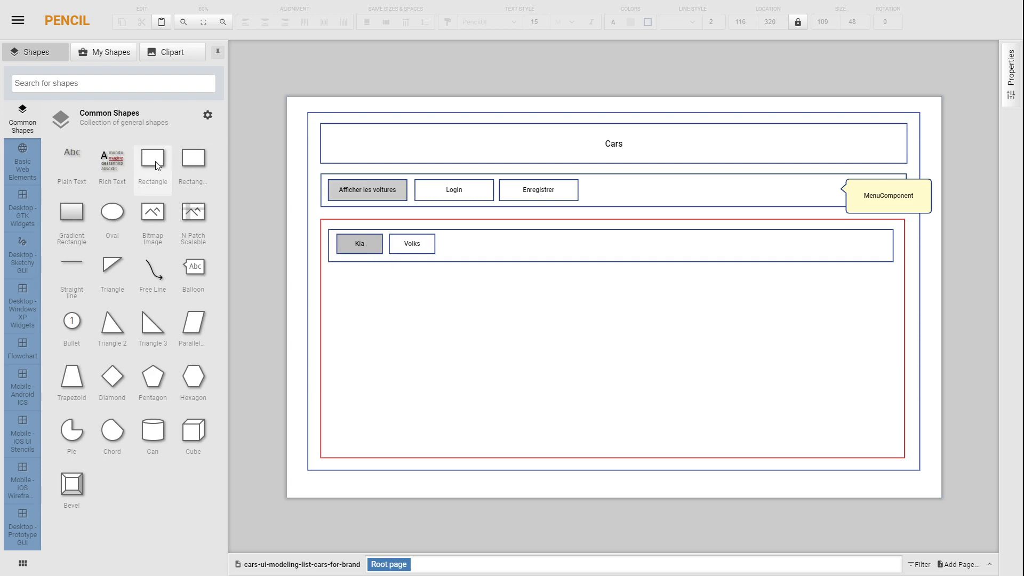
# Step: Add a car list rectangle about 1325 × 400 below the brand bar and place the plain text "Kia - Sorento" in its upper-left corner
pyautogui.moveTo(155, 161); pyautogui.dragTo(893, 446)
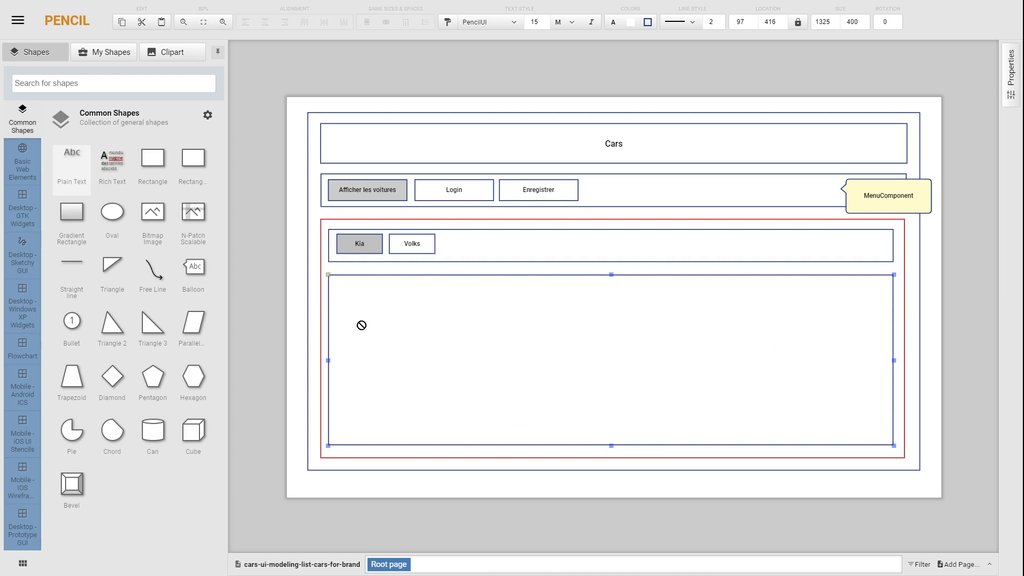
pyautogui.moveTo(362, 325); pyautogui.dragTo(355, 292)
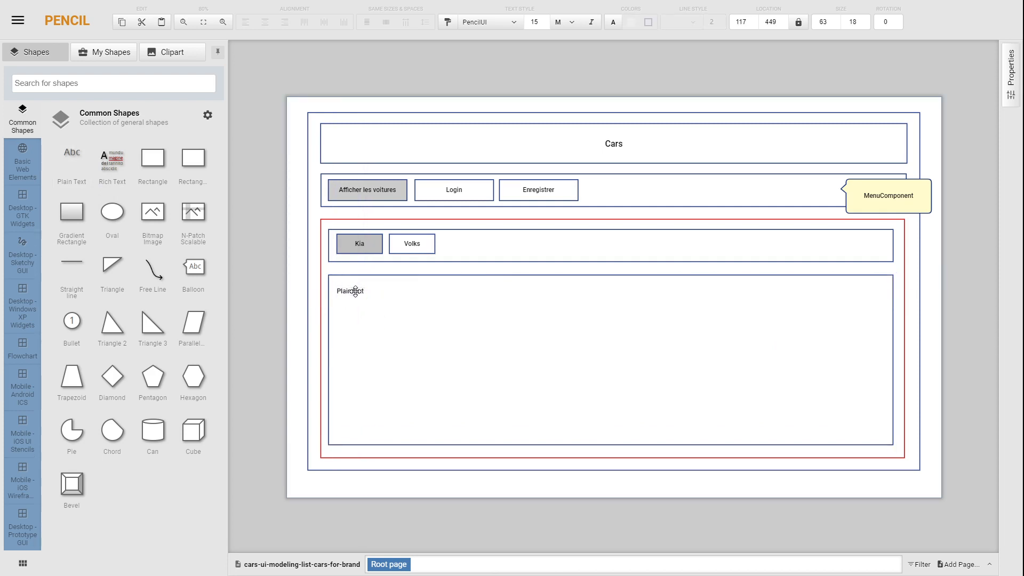
pyautogui.doubleClick(355, 292)
pyautogui.write('Kia -')
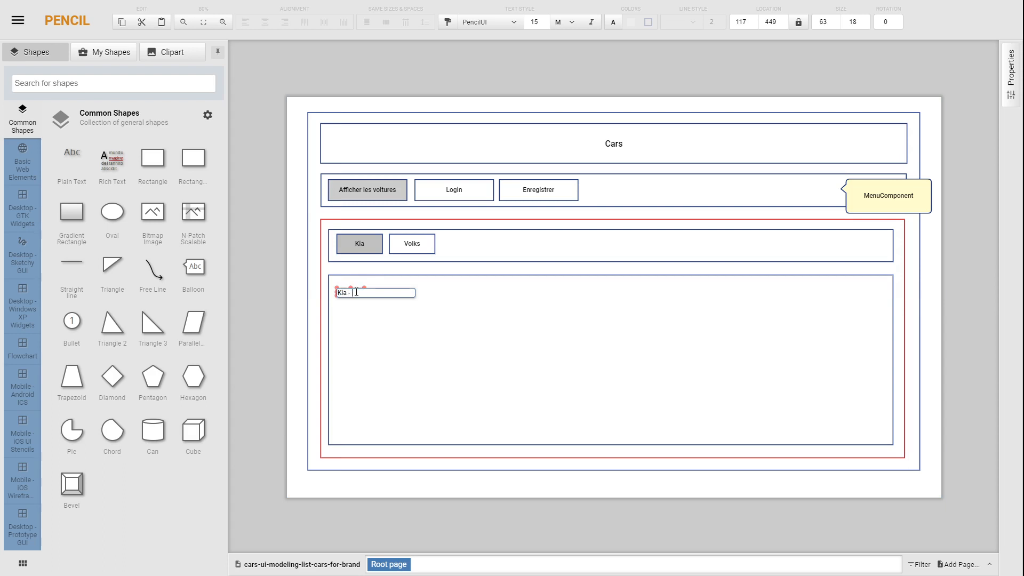
pyautogui.write(' Sorento')
pyautogui.press('Return')
pyautogui.click(267, 307)
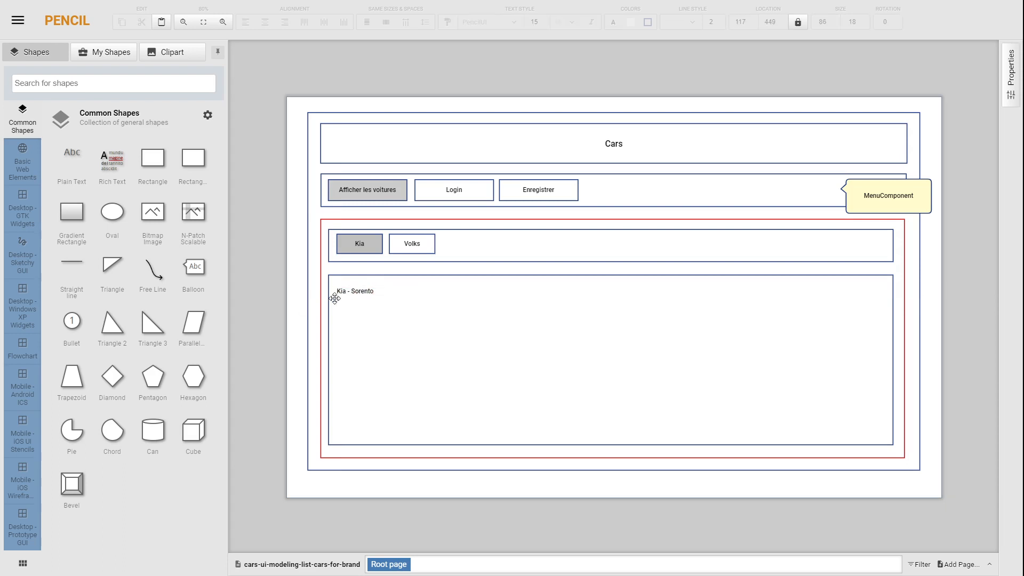
# Step: Duplicate the "Kia - Sorento" text directly below it and change the copy to "Kia - Sportage"
pyautogui.moveTo(367, 291); pyautogui.dragTo(361, 304)
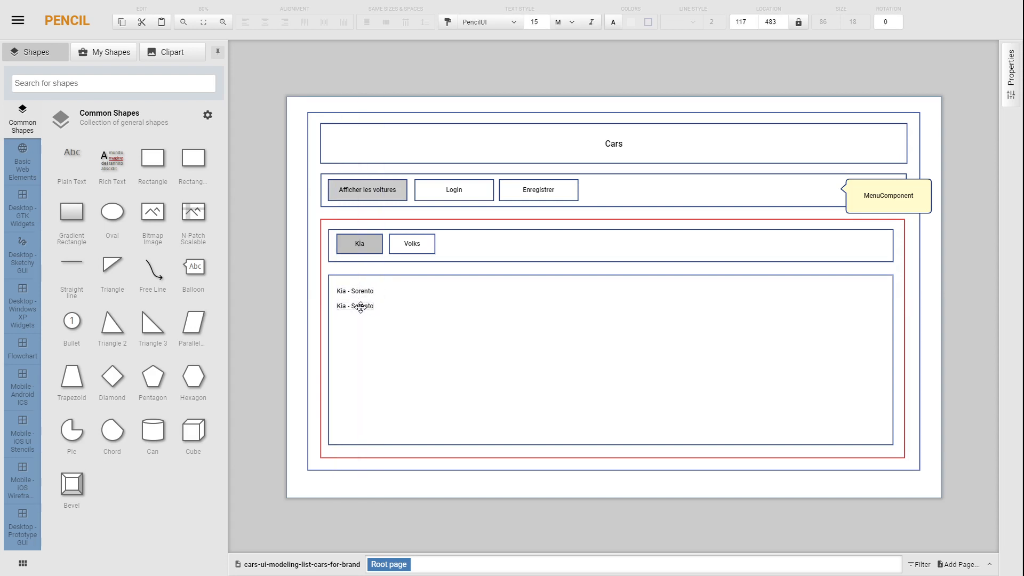
pyautogui.doubleClick(361, 304)
pyautogui.press('End')
pyautogui.doubleClick(362, 307)
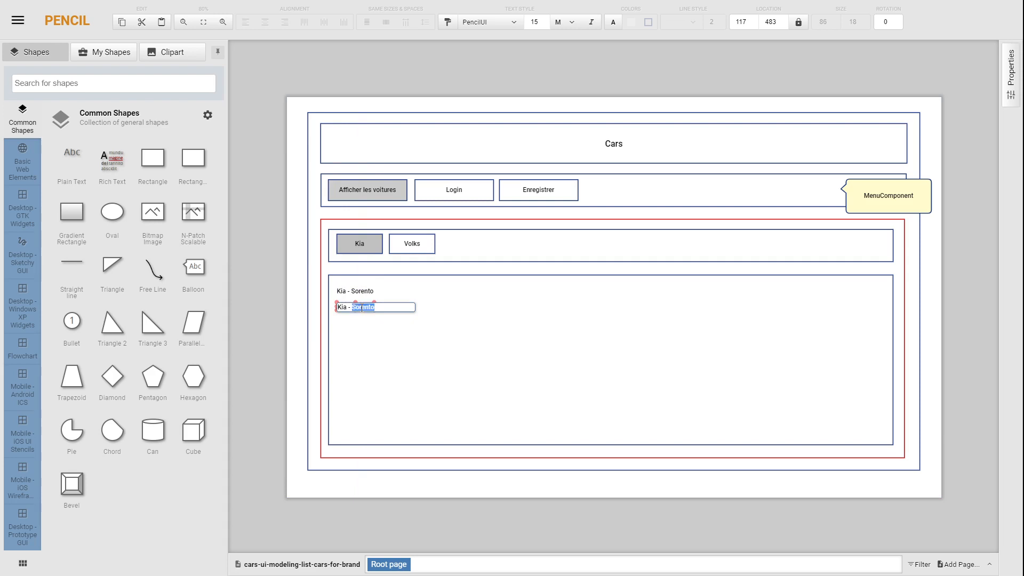
pyautogui.write('S')
pyautogui.click(267, 303)
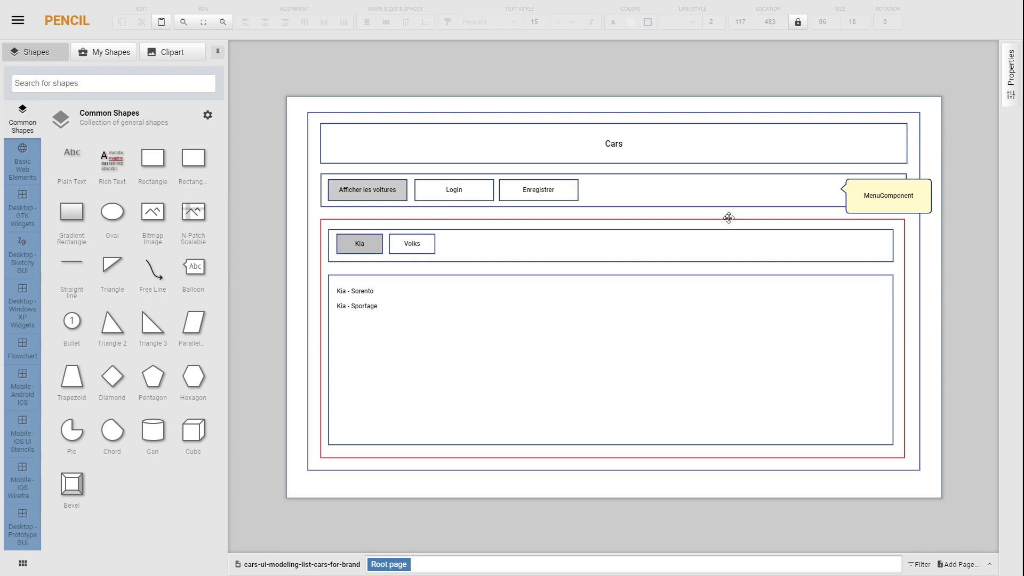
# Step: Duplicate the "MenuComponent" balloon, move the copy to the right end of the brand bar and change its text to "BrandListComponent"
pyautogui.click(925, 211)
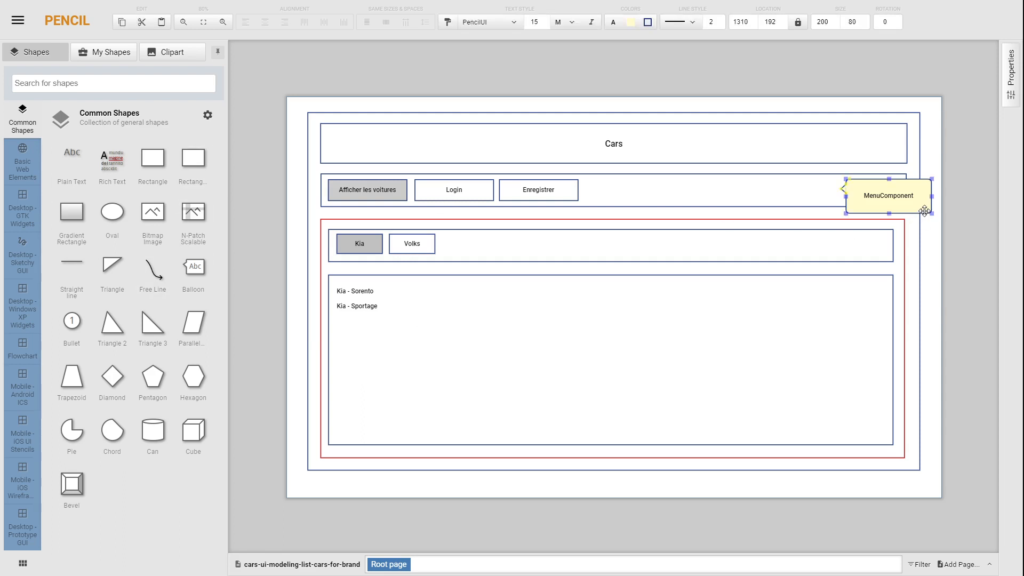
pyautogui.hotkey('ctrl', 'd')
pyautogui.moveTo(926, 210); pyautogui.dragTo(910, 256)
pyautogui.doubleClick(877, 246)
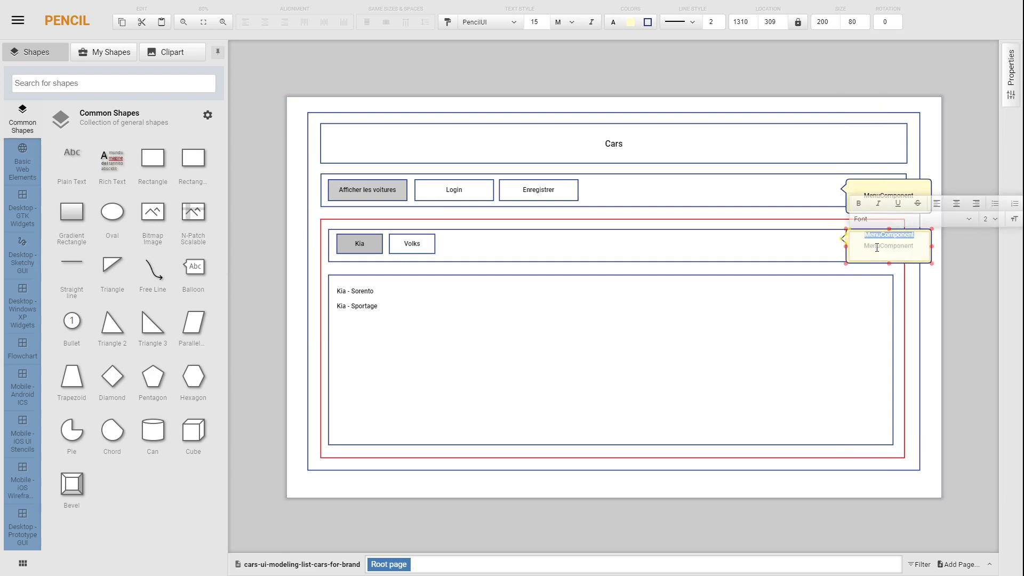
pyautogui.press('BackSpace')
pyautogui.write('Bran')
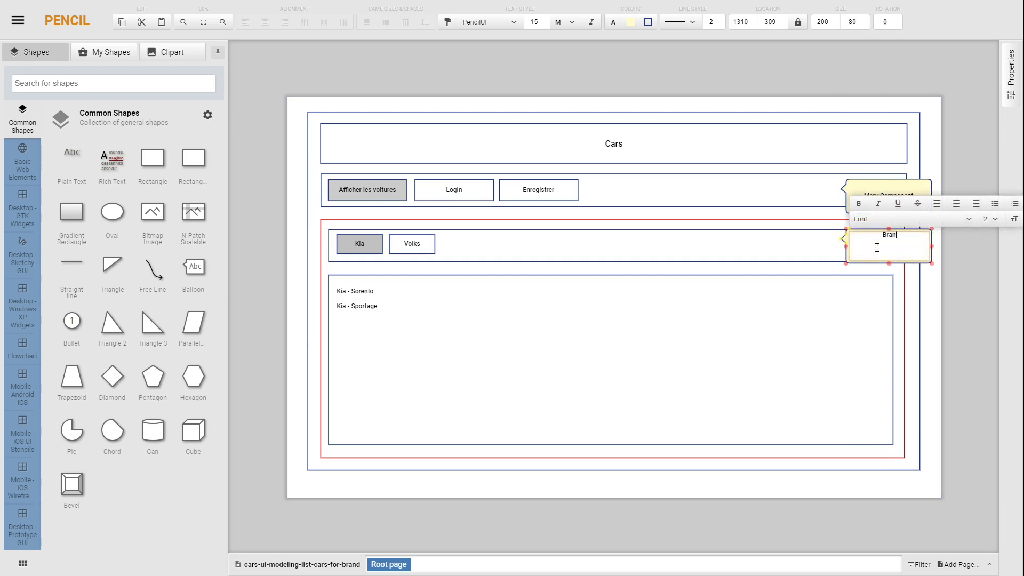
pyautogui.write('dListComponent')
pyautogui.click(964, 299)
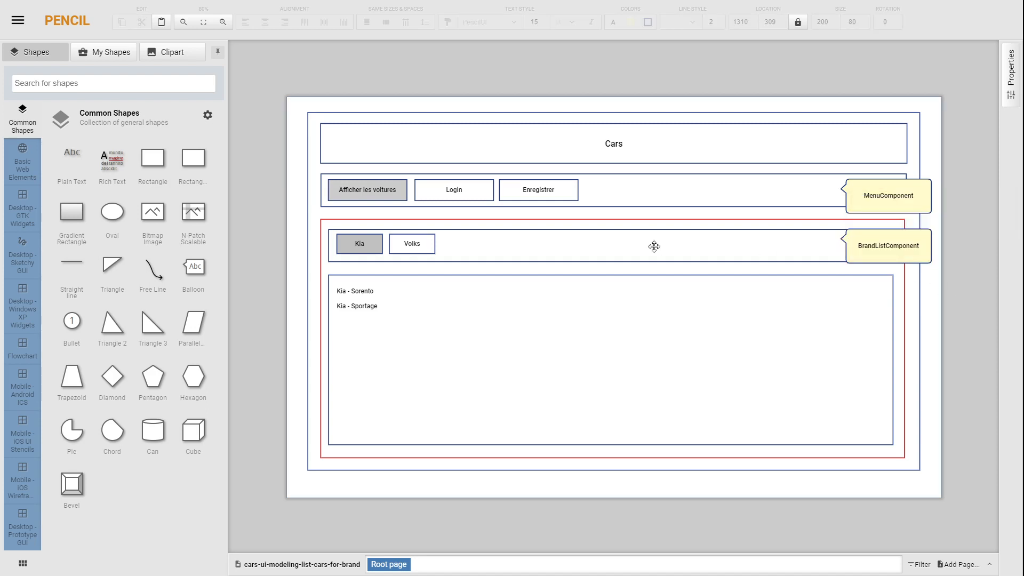
# Step: Place a copy of the balloon at the right edge of the car list rectangle and change its text to "CarListComponent"
pyautogui.click(863, 256)
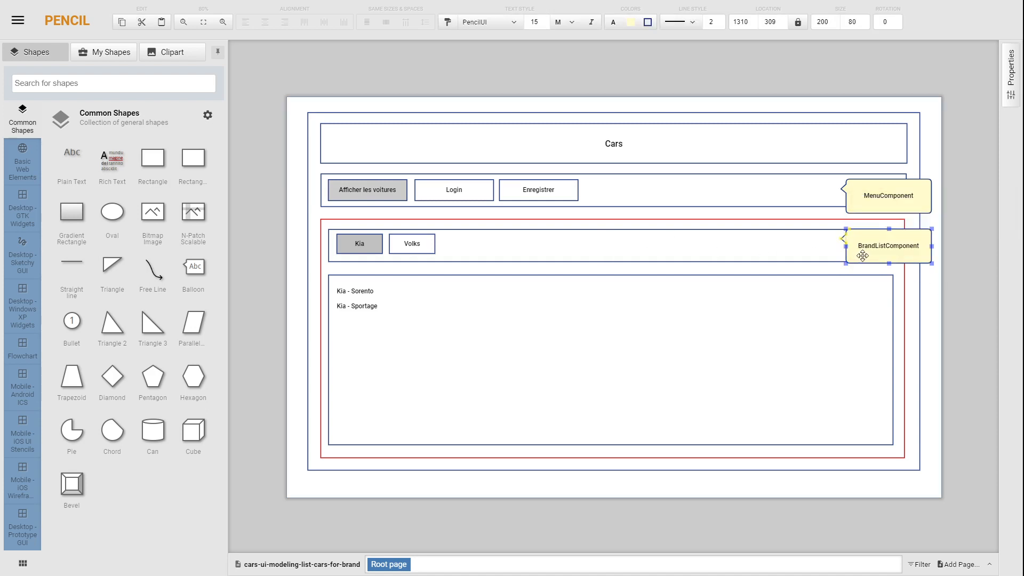
pyautogui.hotkey('ctrl', 'v')
pyautogui.moveTo(873, 268); pyautogui.dragTo(872, 353)
pyautogui.doubleClick(871, 353)
pyautogui.write('Ca')
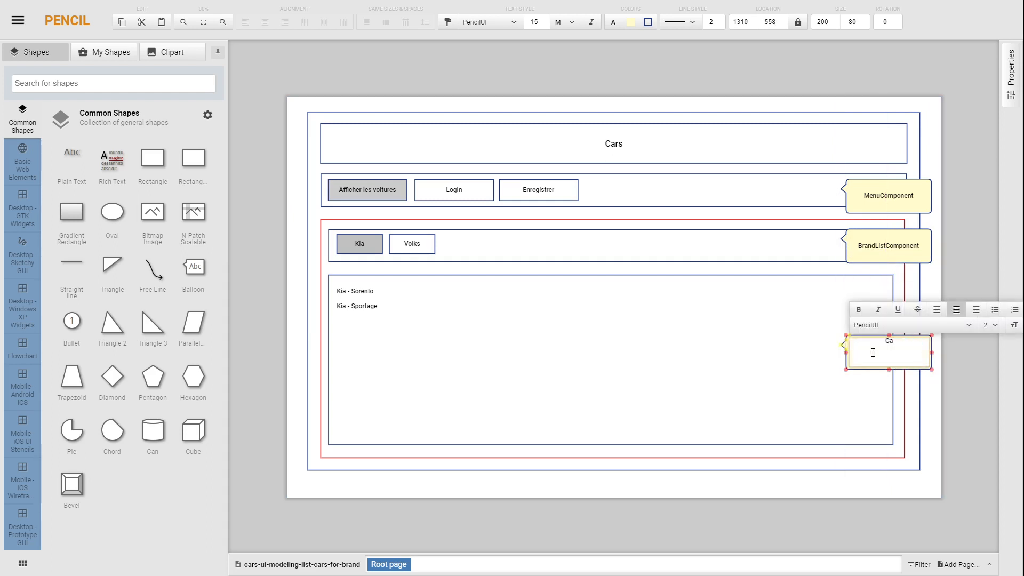
pyautogui.write('rListComponent')
pyautogui.click(959, 466)
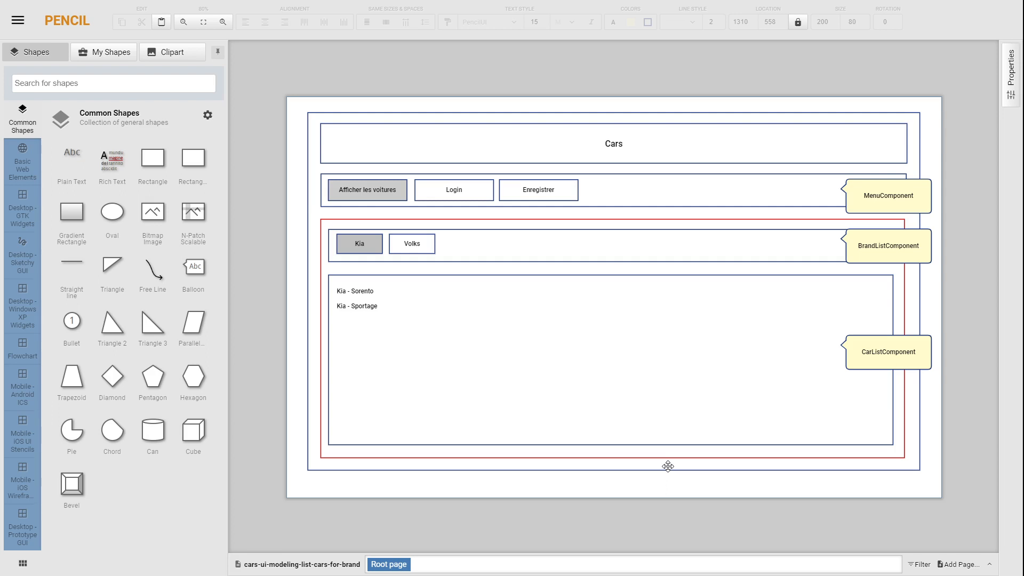
# Step: Shift the left edge of the brand bar rectangle slightly inward
pyautogui.click(332, 261)
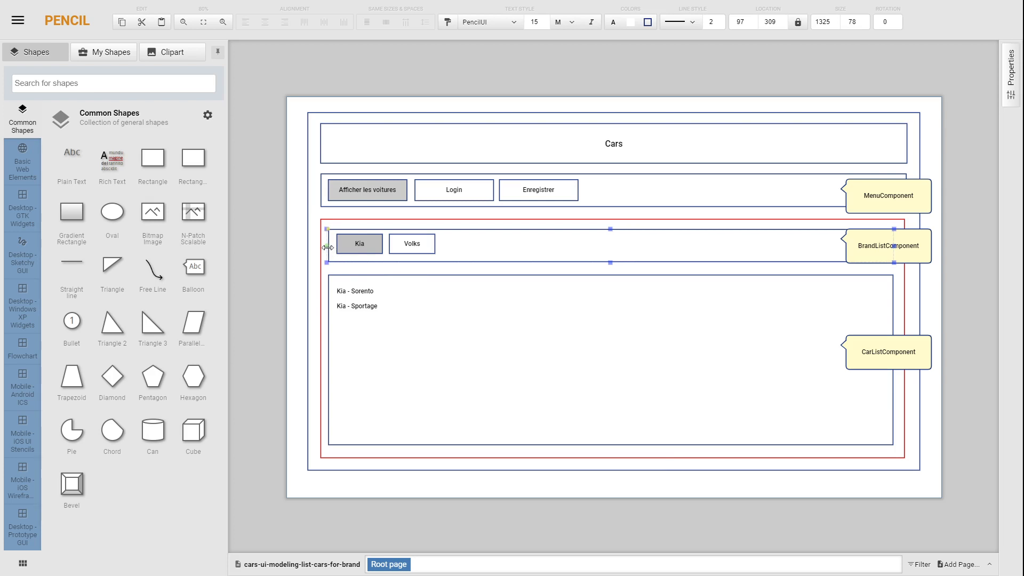
pyautogui.moveTo(327, 248); pyautogui.dragTo(329, 244)
pyautogui.moveTo(332, 244); pyautogui.dragTo(331, 244)
pyautogui.click(346, 244)
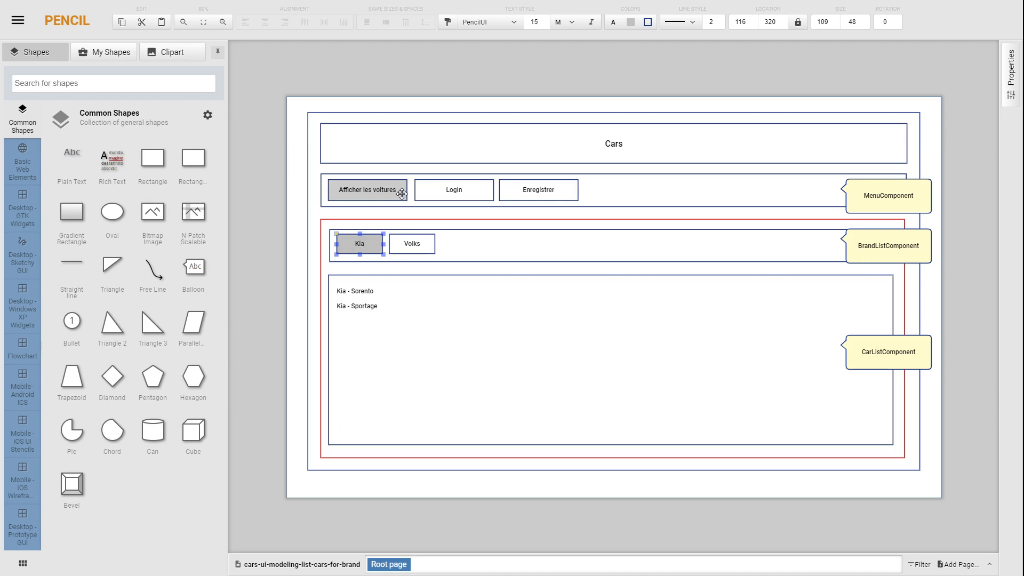
pyautogui.click(372, 248)
pyautogui.click(388, 323)
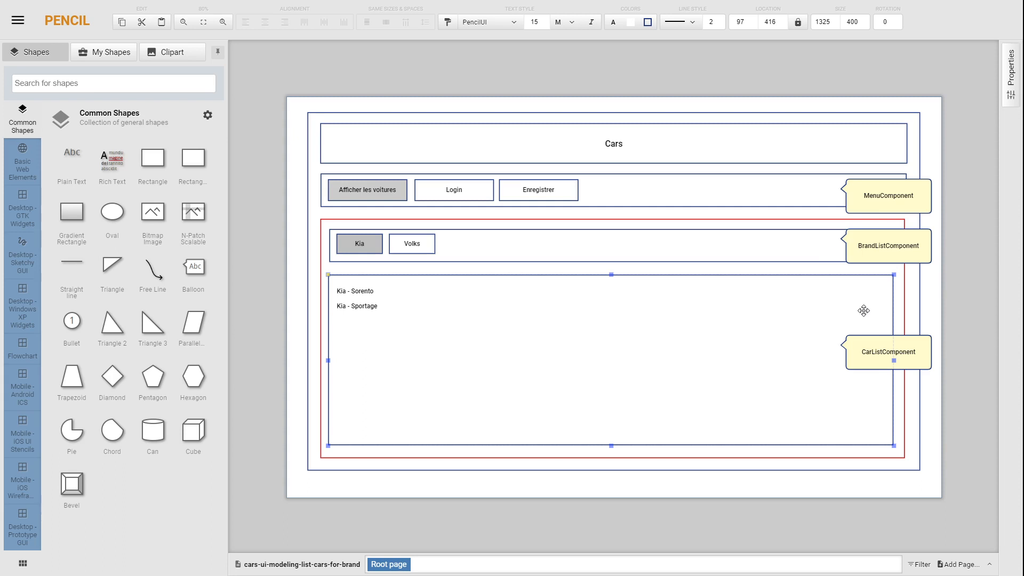
pyautogui.click(904, 206)
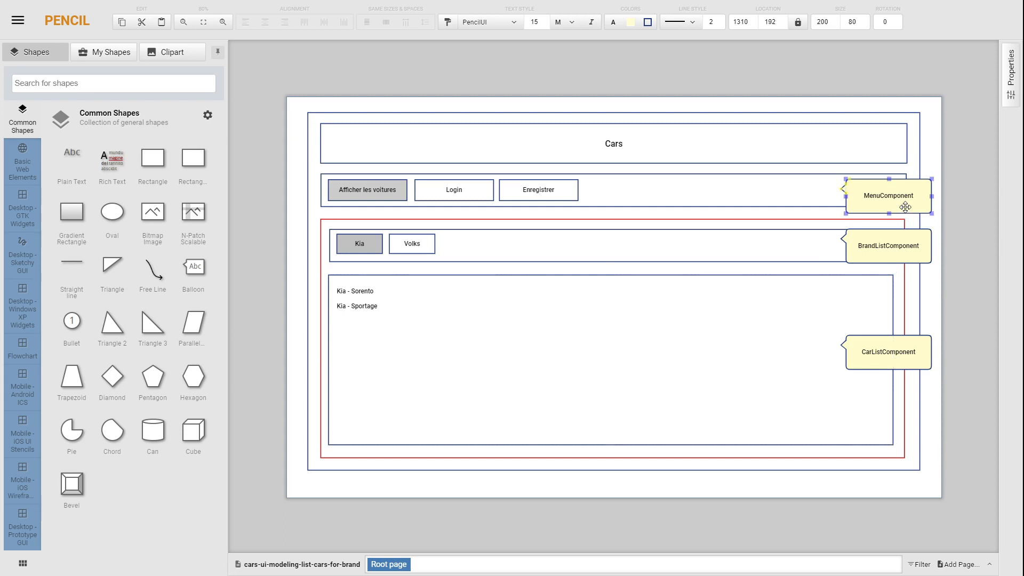
pyautogui.click(902, 244)
pyautogui.click(894, 348)
pyautogui.click(374, 252)
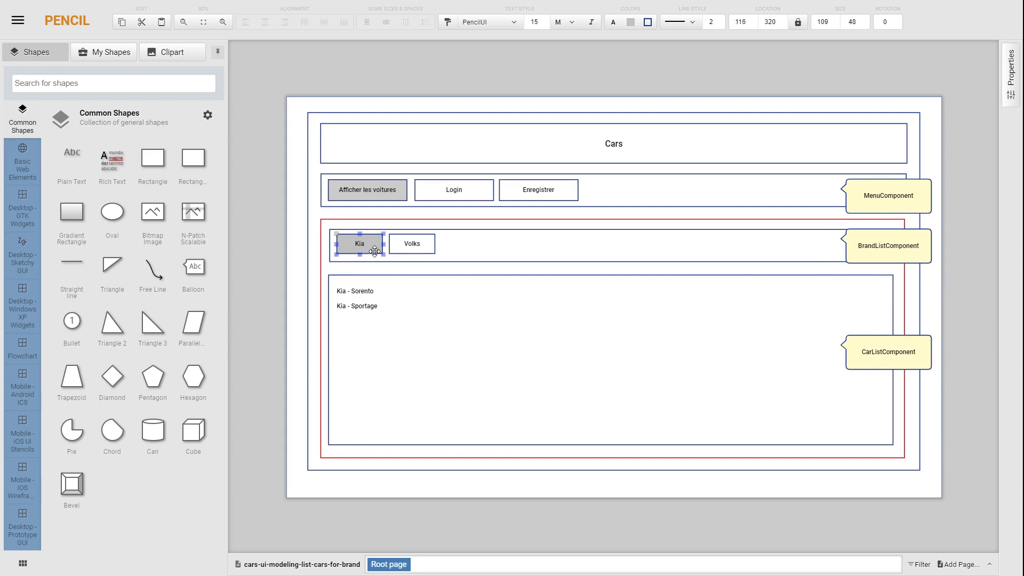
pyautogui.click(361, 291)
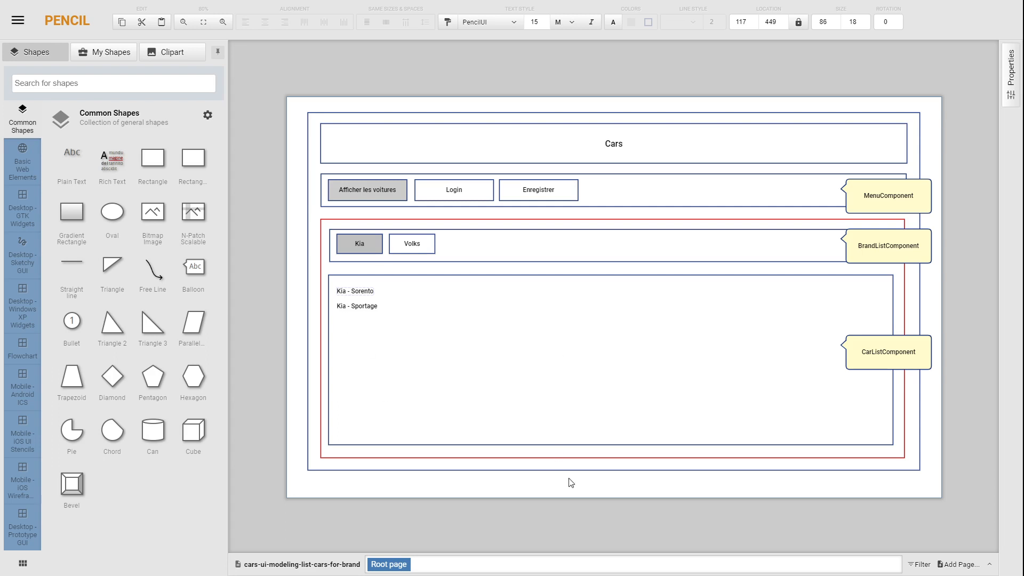
pyautogui.click(801, 489)
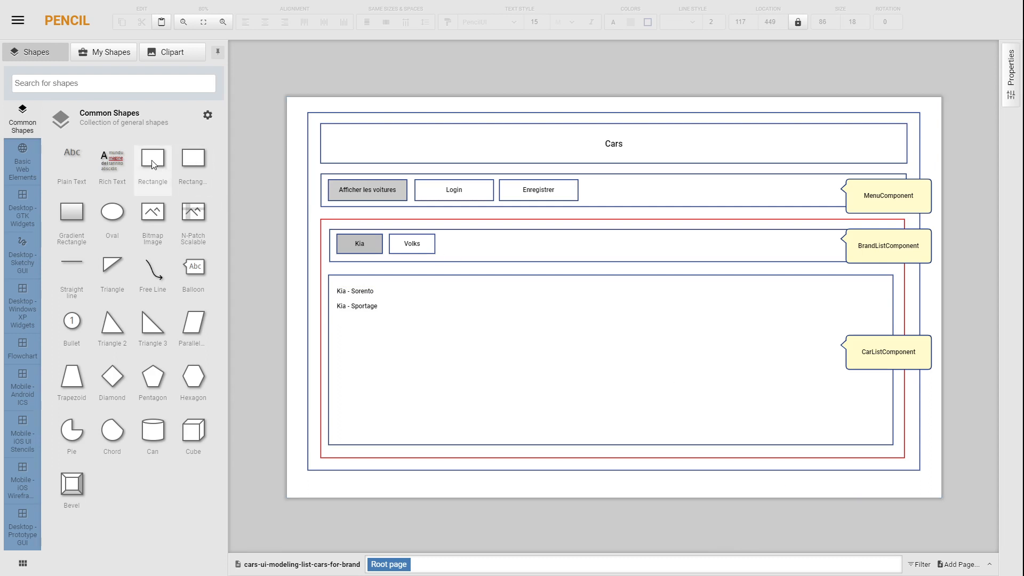
# Step: Add a rectangle about 101 × 34 to the right of the "Kia - Sorento" text and label it "delete"
pyautogui.moveTo(154, 164); pyautogui.dragTo(421, 297)
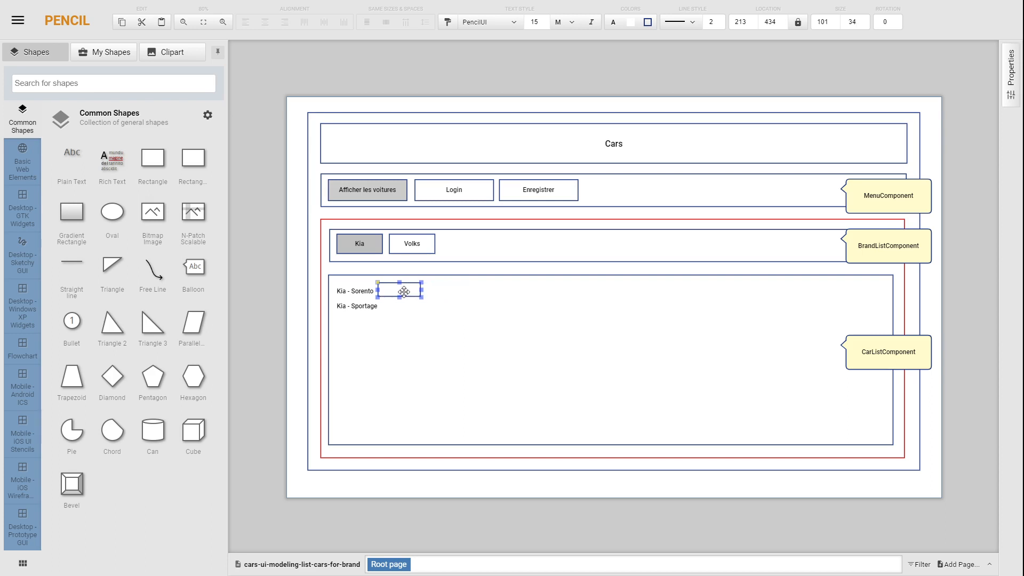
pyautogui.doubleClick(404, 292)
pyautogui.write('de')
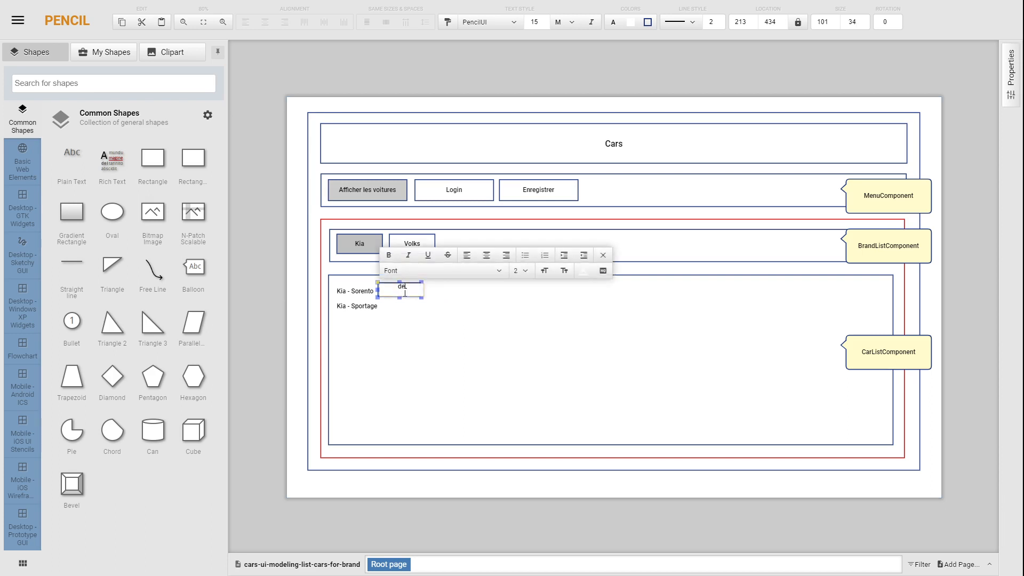
pyautogui.write('lete')
pyautogui.click(279, 313)
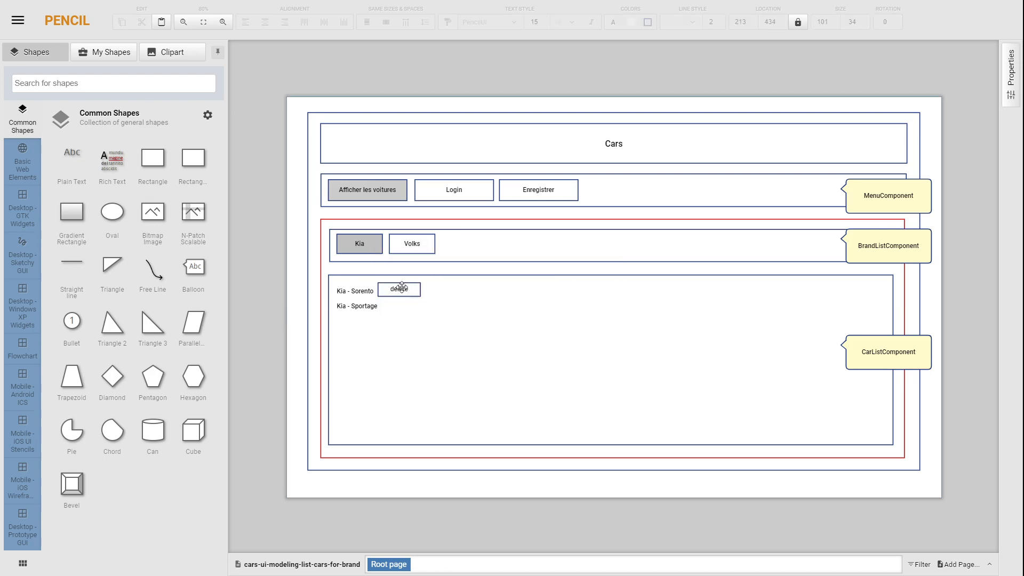
# Step: Place a copy of the "CarListComponent" balloon just to the right of the "delete" rectangle
pyautogui.click(401, 290)
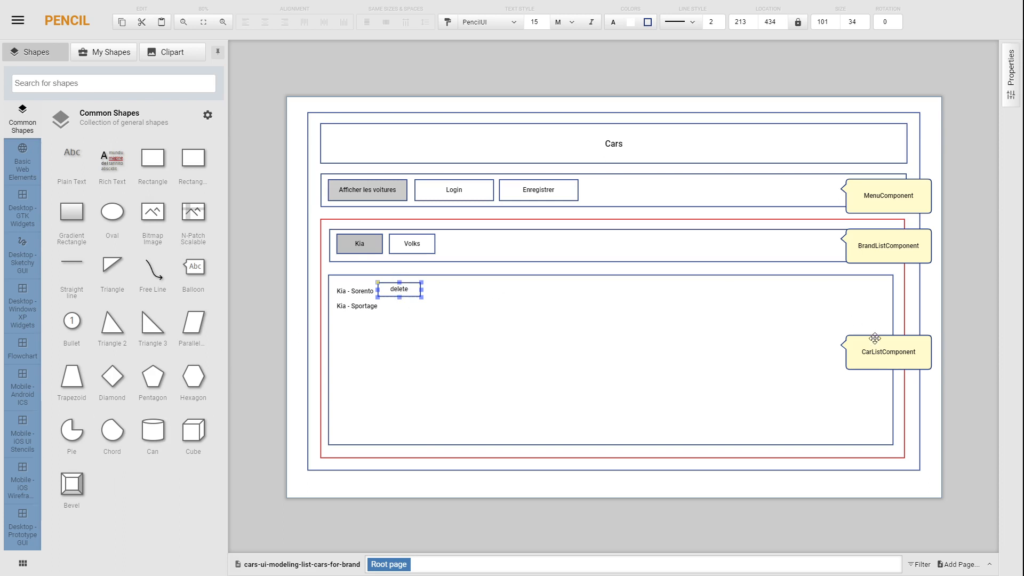
pyautogui.click(891, 351)
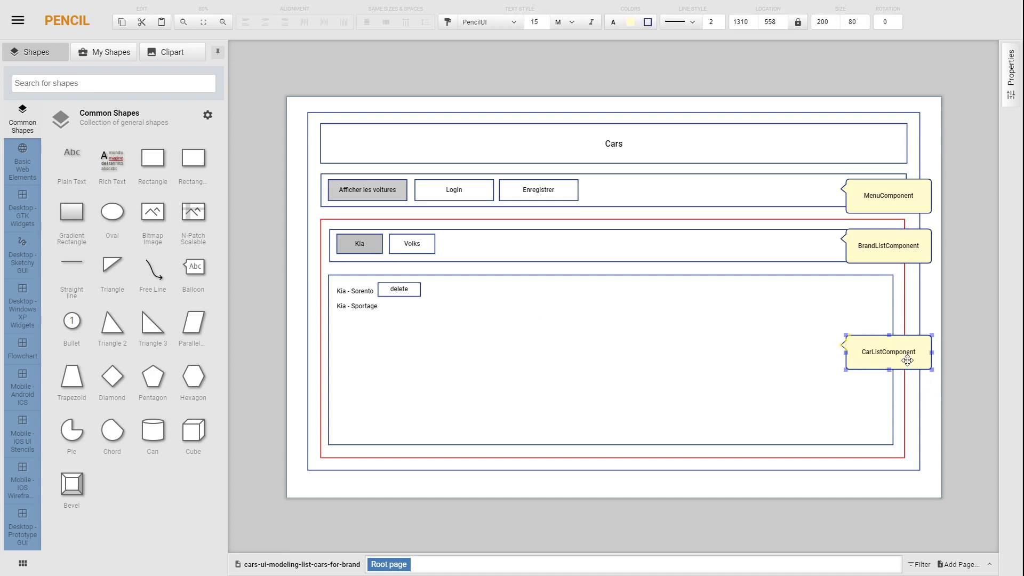
pyautogui.hotkey('ctrl', 'v')
pyautogui.moveTo(912, 369); pyautogui.dragTo(479, 301)
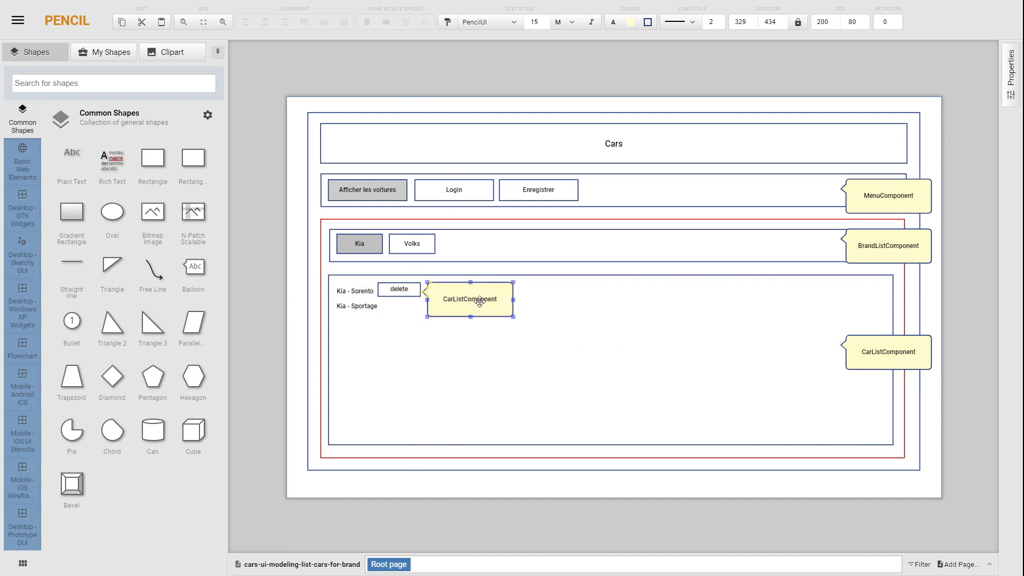
# Step: Change the text of the balloon beside "delete" to "Démarrage du cas d'usage "Suppression d'un véhicule""
pyautogui.doubleClick(476, 300)
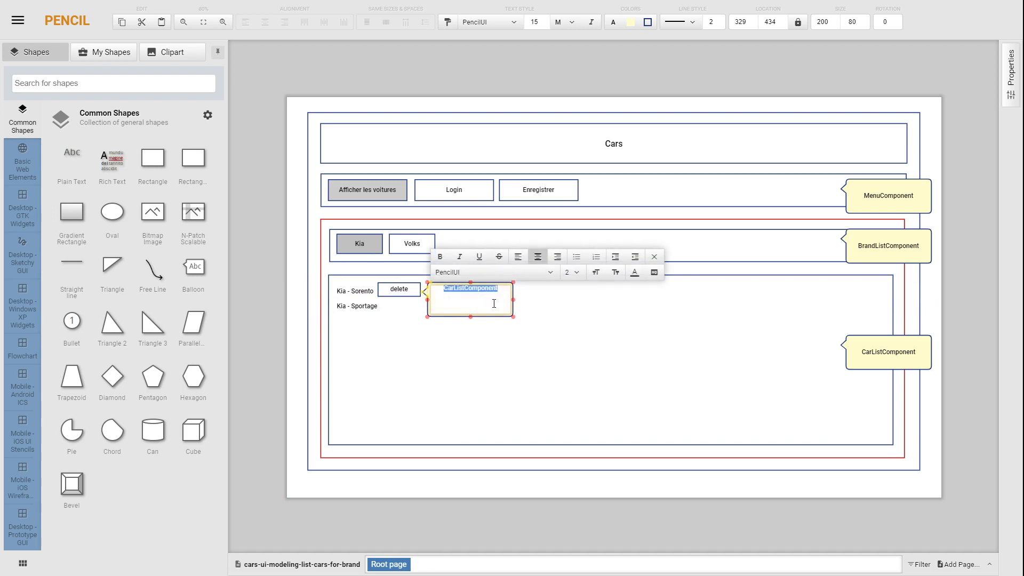
pyautogui.write('De')
pyautogui.write('marrage')
pyautogui.write(' du cas d')
pyautogui.write("'usage ")
pyautogui.write('"Suppr')
pyautogui.write('ession d')
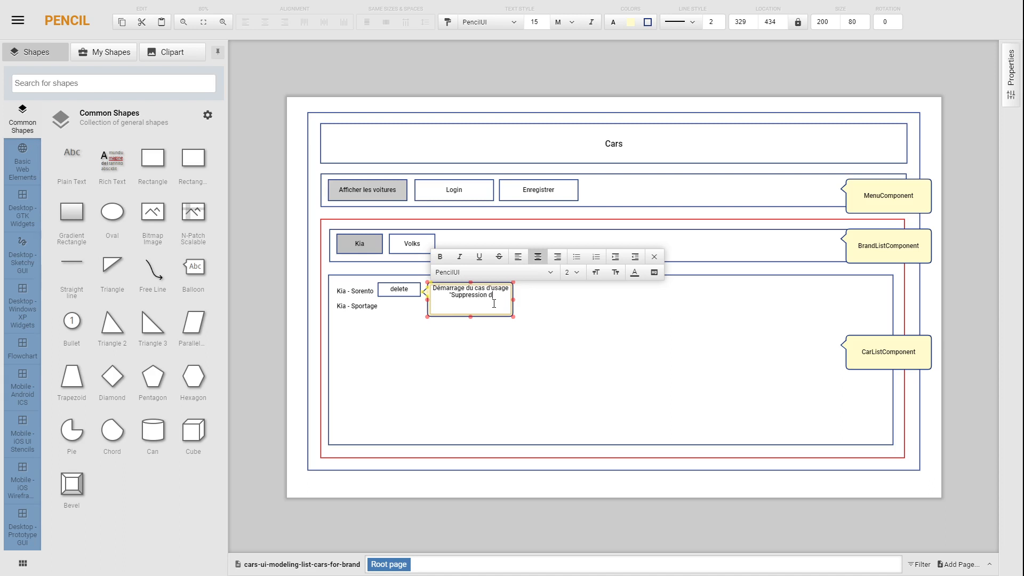
pyautogui.write('\'un véhicule"')
pyautogui.click(554, 361)
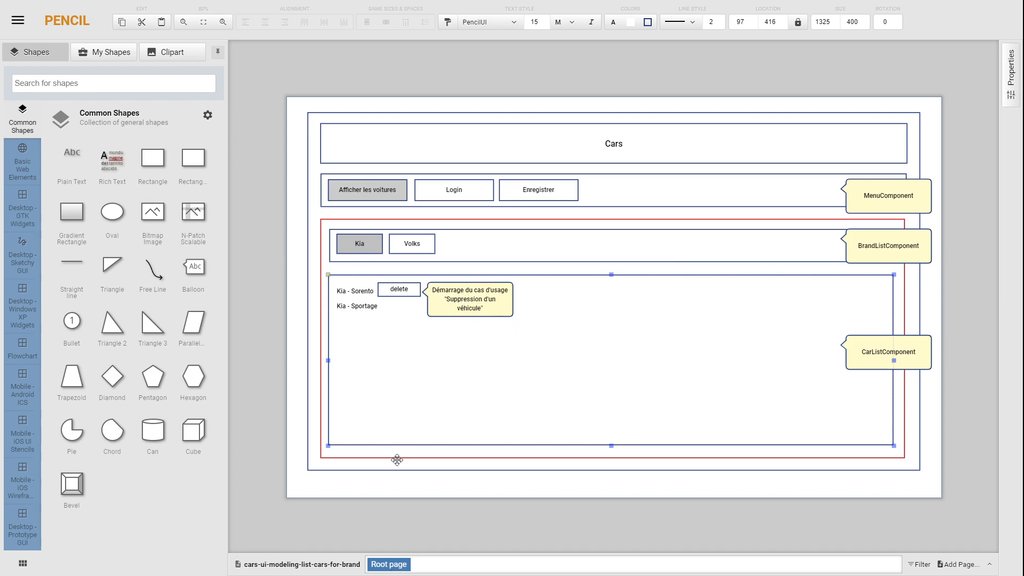
pyautogui.click(386, 564)
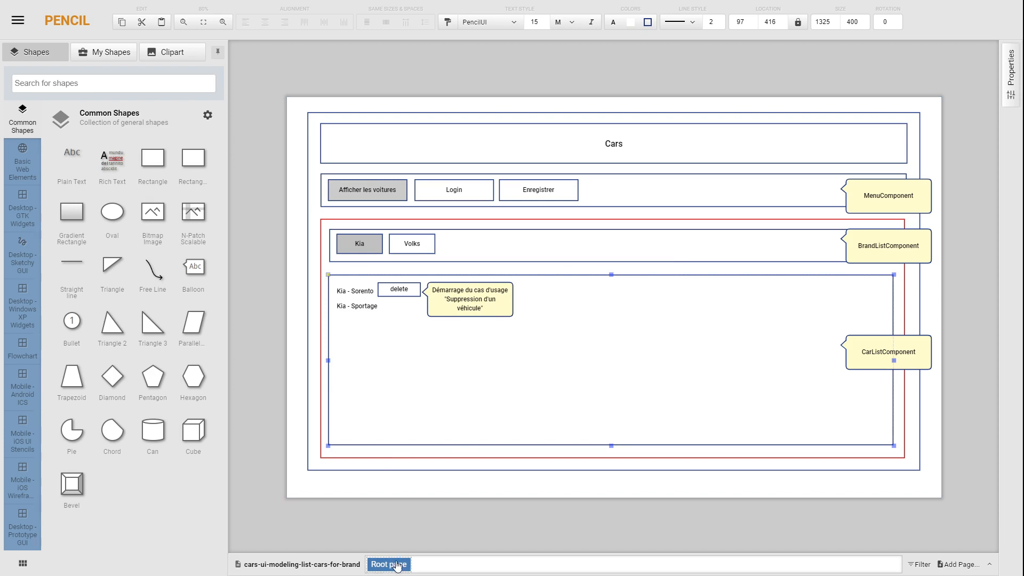
pyautogui.rightClick(398, 565)
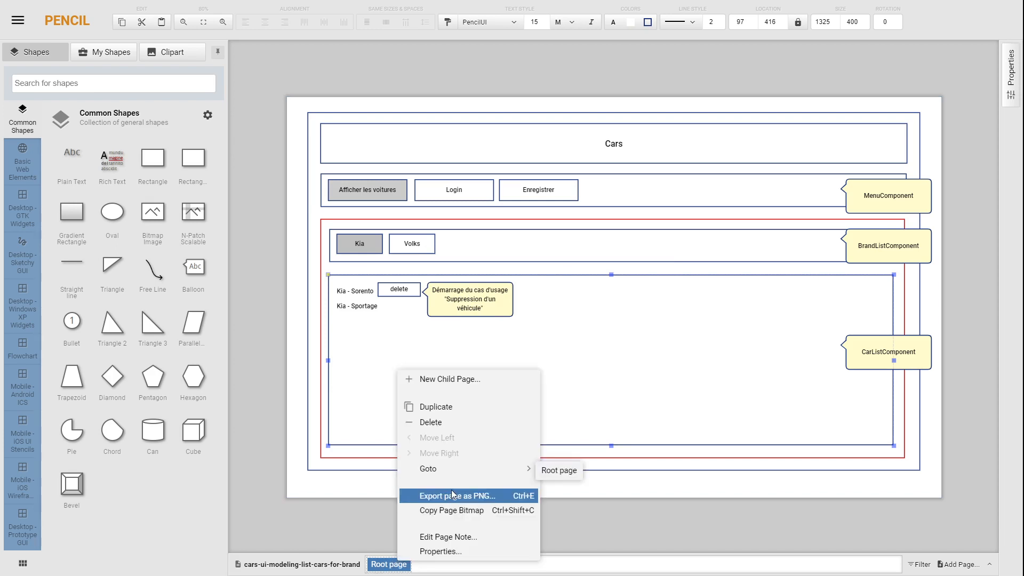
pyautogui.click(352, 526)
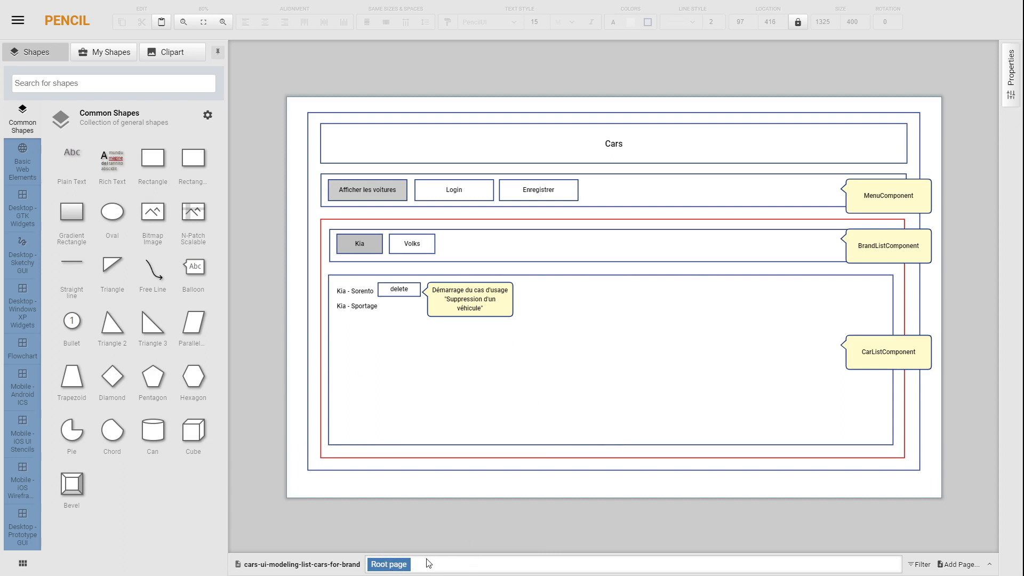
# Step: Duplicate the page "Root page"
pyautogui.click(389, 564)
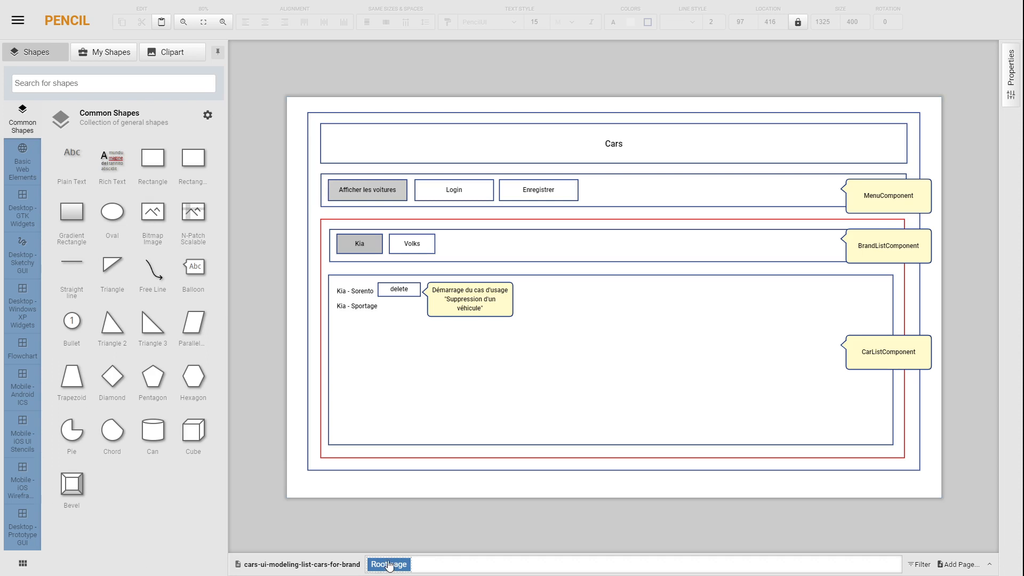
pyautogui.rightClick(389, 564)
pyautogui.click(442, 402)
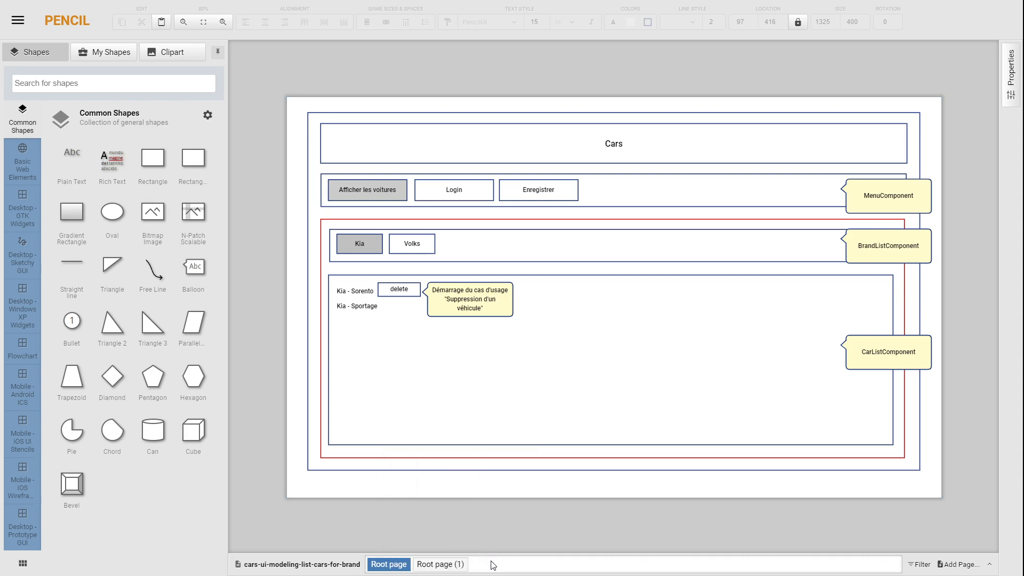
# Step: Set the title of the duplicated page to "Suppresion"
pyautogui.click(438, 564)
pyautogui.rightClick(440, 565)
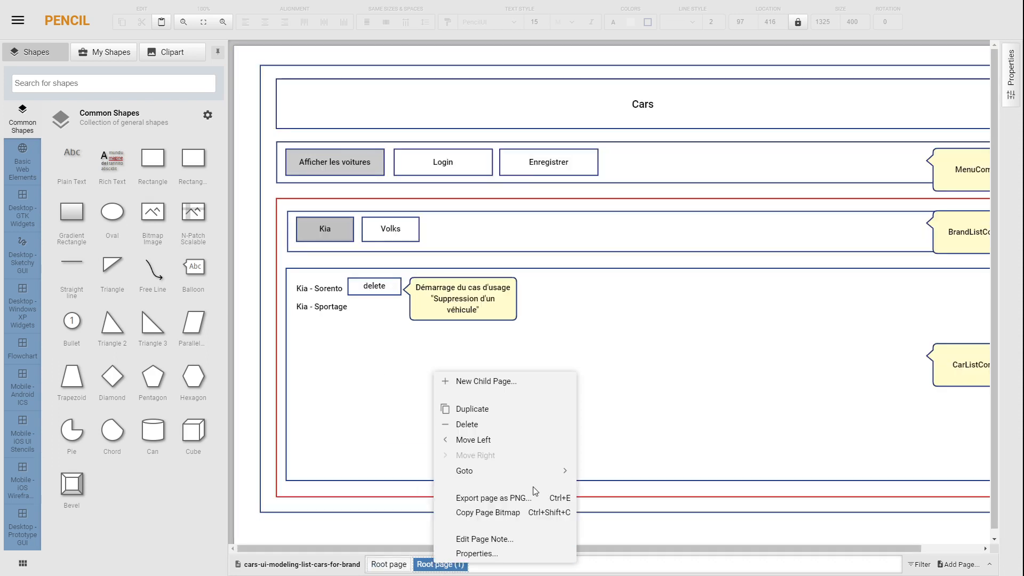
pyautogui.click(483, 550)
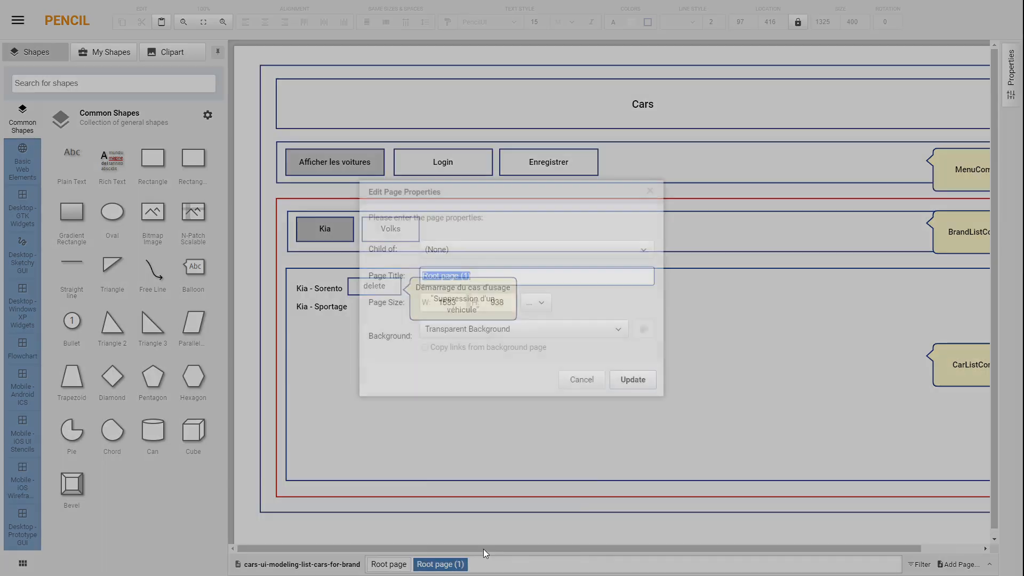
pyautogui.click(517, 276)
pyautogui.hotkey('ctrl', 'a')
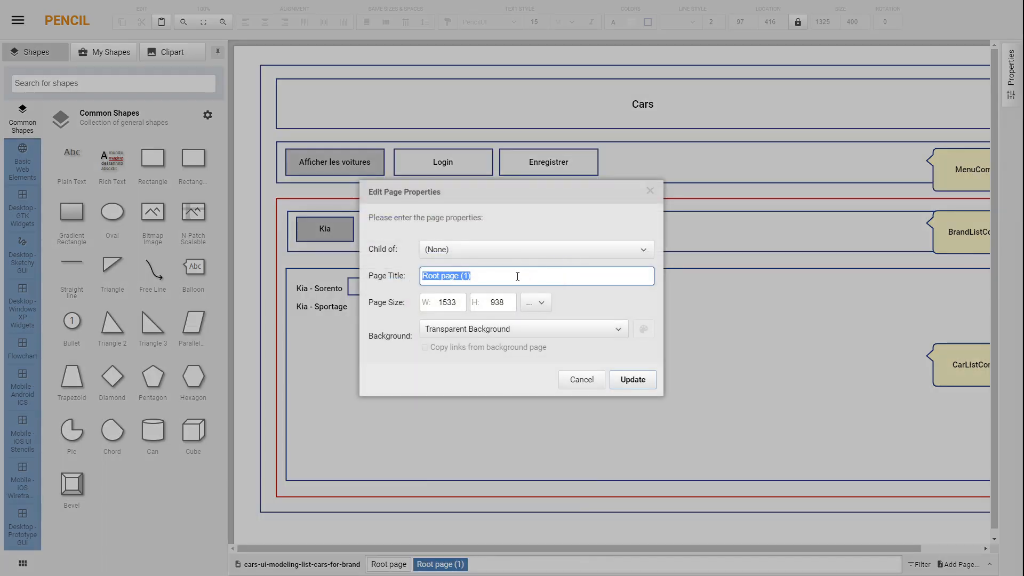
pyautogui.write('Suppresion')
pyautogui.press('Return')
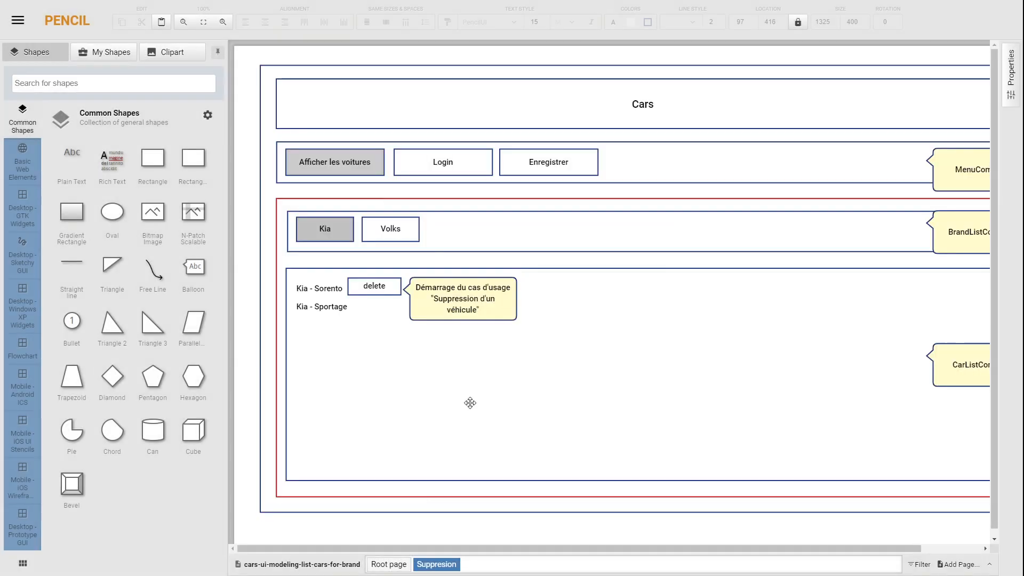
# Step: Set the title of the original page "Root page" to "Affichage"
pyautogui.click(390, 565)
pyautogui.rightClick(390, 565)
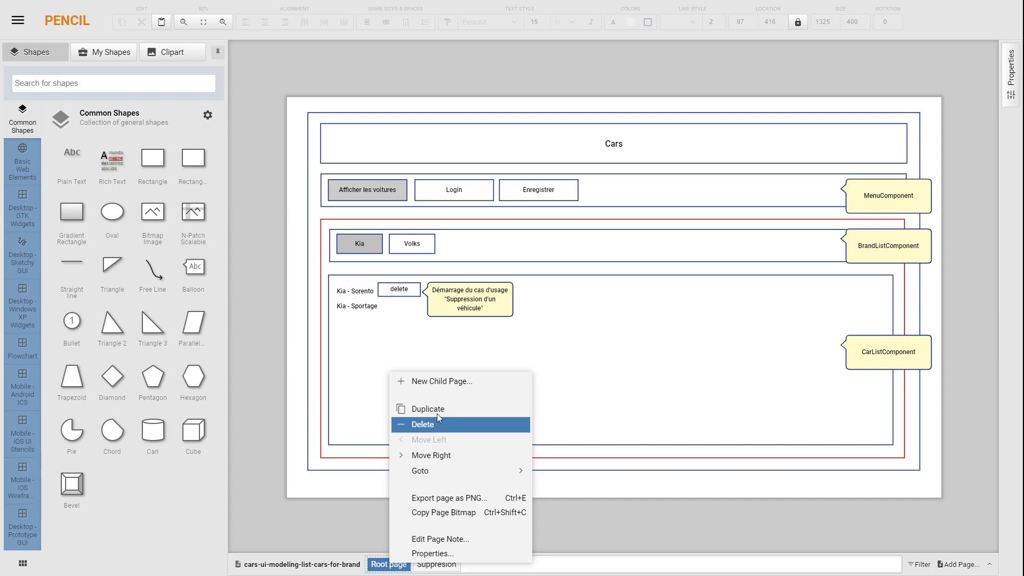
pyautogui.click(440, 554)
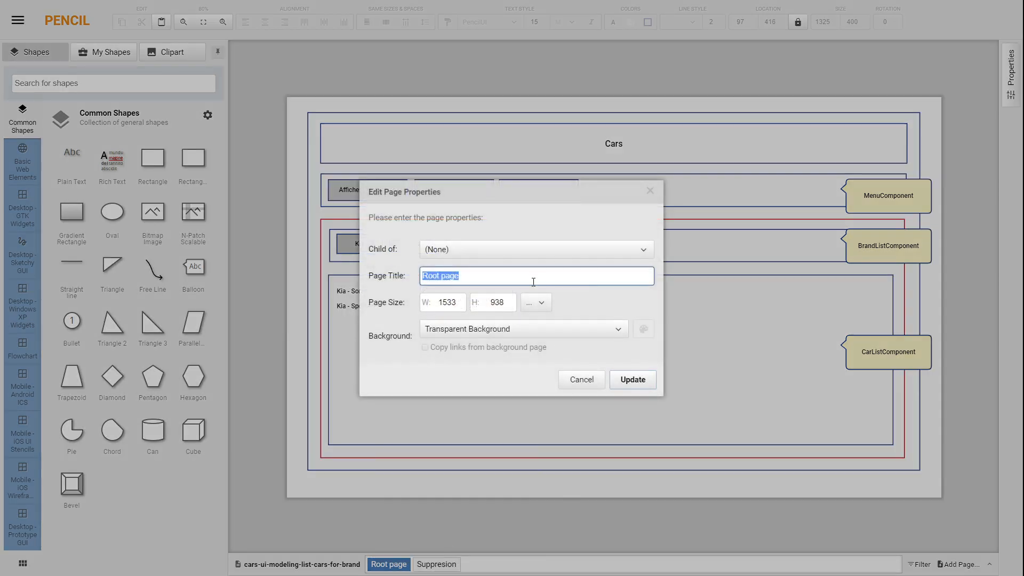
pyautogui.write('Affichage')
pyautogui.press('Return')
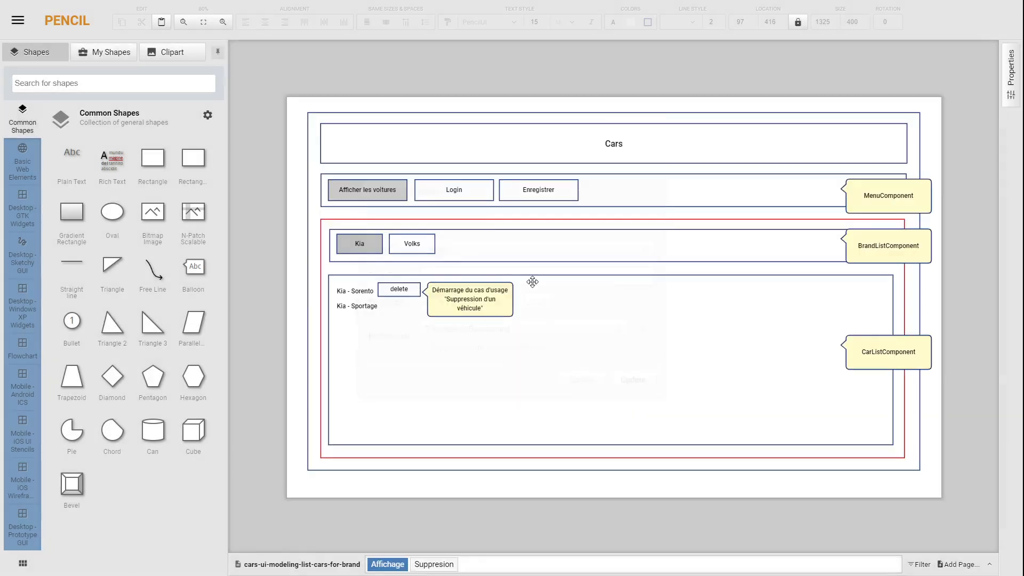
# Step: On the "Suppresion" page, add a rectangle about 620 × 424 overlapping the brand bar and car list as a dialog
pyautogui.click(421, 563)
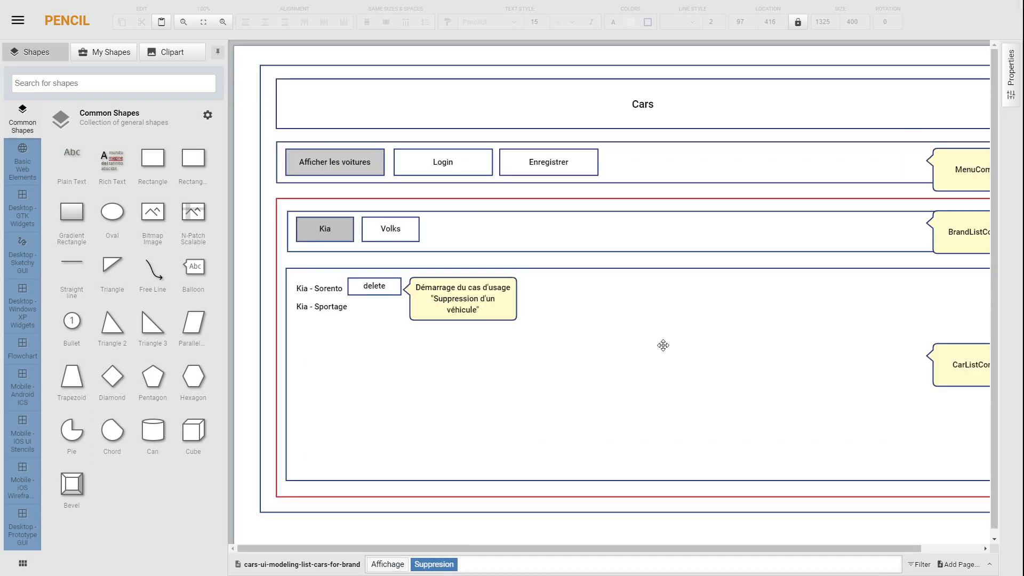
pyautogui.scroll(-1, 607, 337)
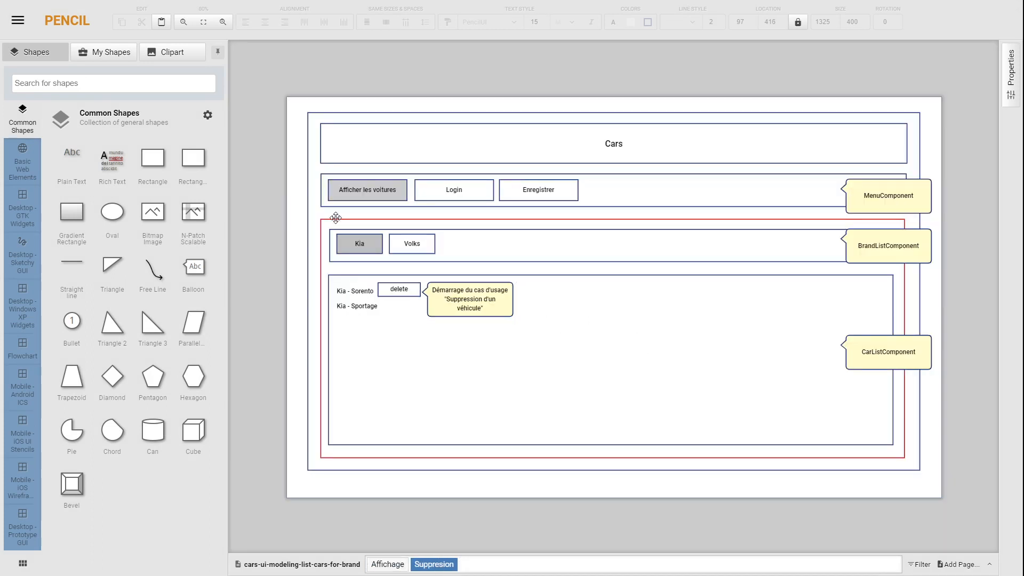
pyautogui.moveTo(155, 165); pyautogui.dragTo(527, 229)
pyautogui.moveTo(649, 289); pyautogui.dragTo(761, 400)
# Step: Label the large dialog rectangle "Voulez-vous supprimer"
pyautogui.doubleClick(611, 281)
pyautogui.write('V')
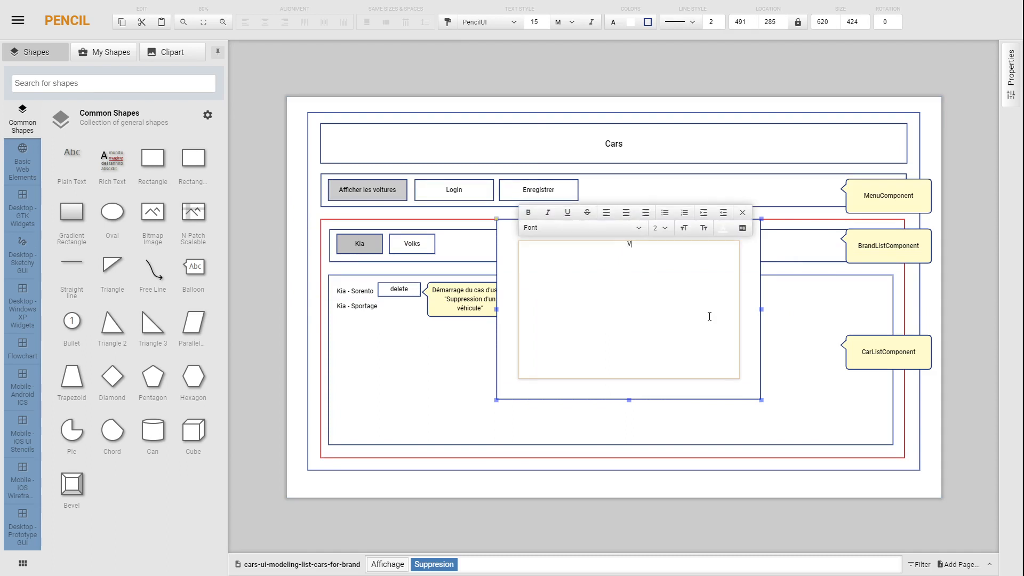
pyautogui.write('oulez-vo')
pyautogui.write('us supprimer')
pyautogui.click(968, 383)
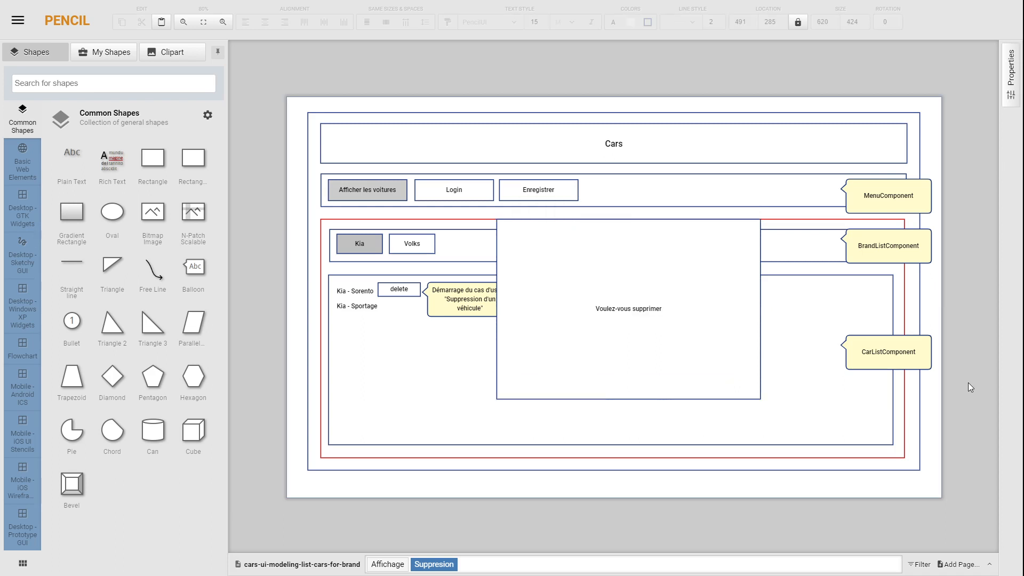